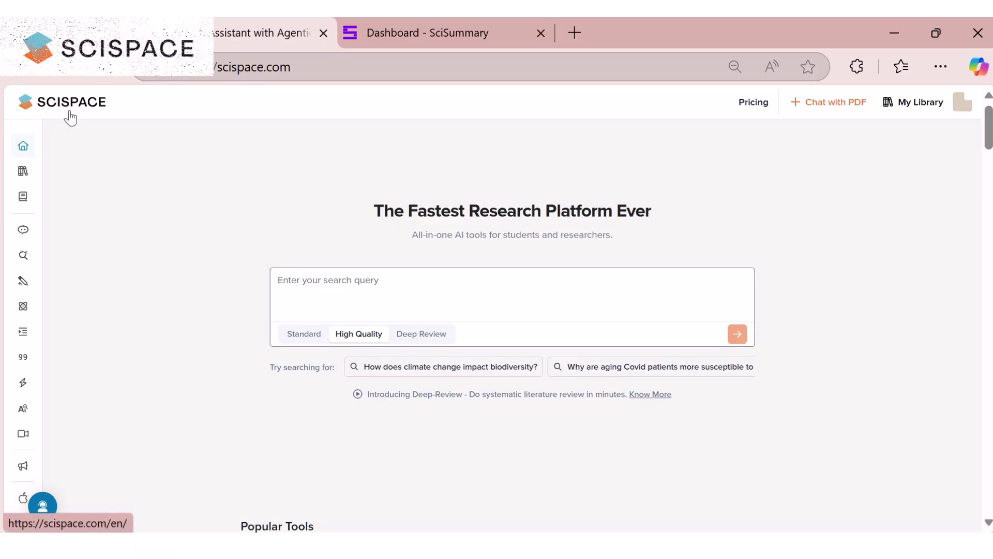
Open SciSpace's Extract Data tool from the sidebar and highlight its description line.
mouse_move(29, 151)
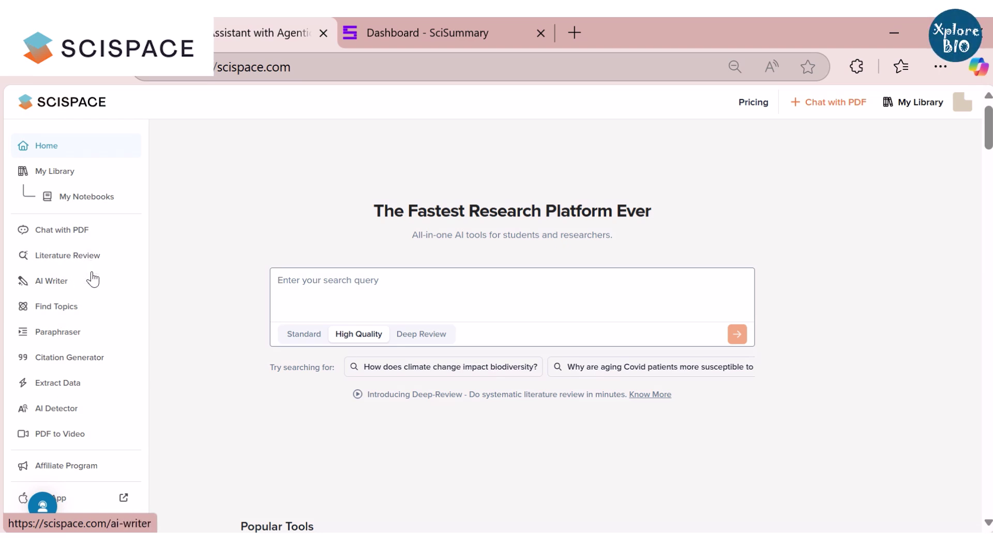
left_click(106, 394)
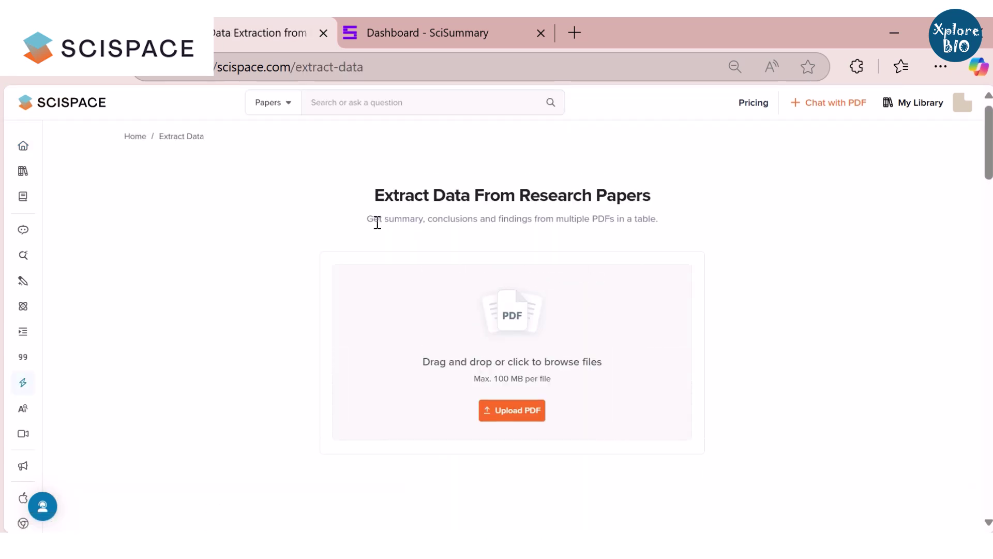
left_click_drag(367, 221, 681, 225)
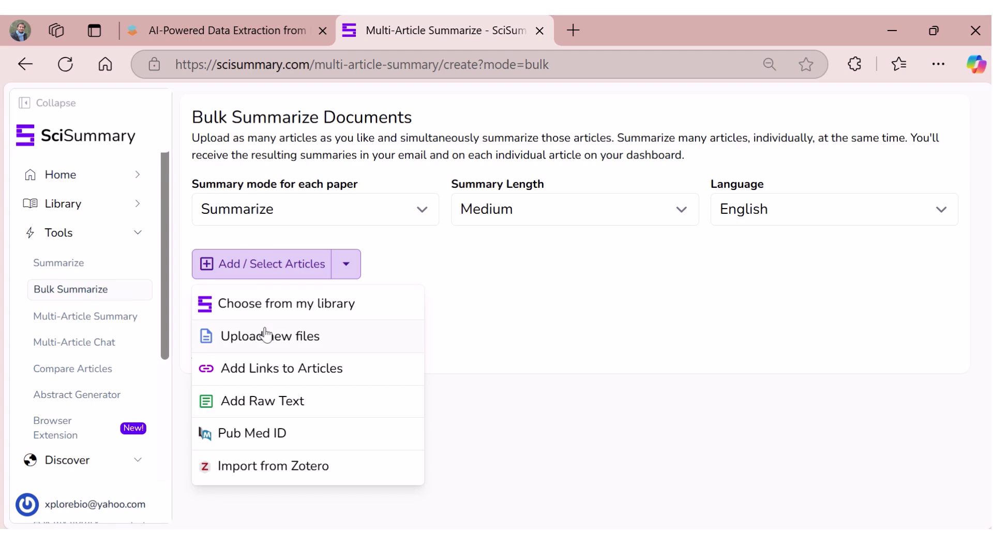
Upload 1. Bhandawat.pdf through 3. Chen.pdf from Downloads as new files in SciSummary.
left_click(262, 333)
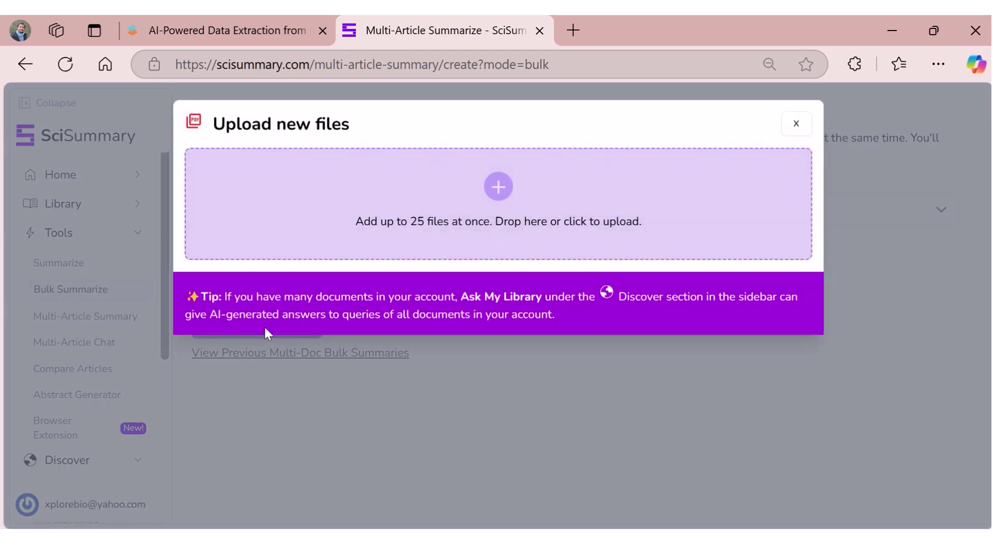
left_click(499, 193)
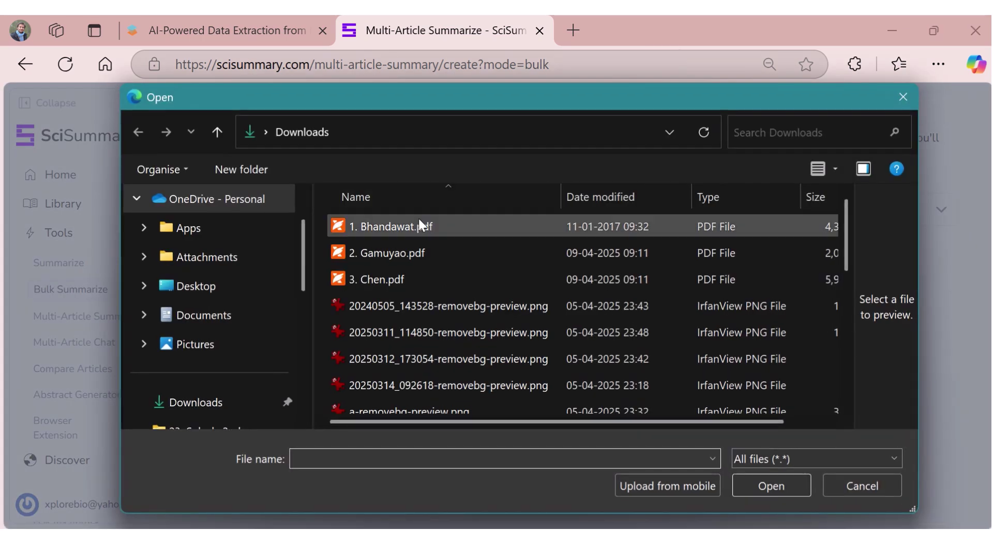
left_click(418, 220)
left_click(400, 274, "shift")
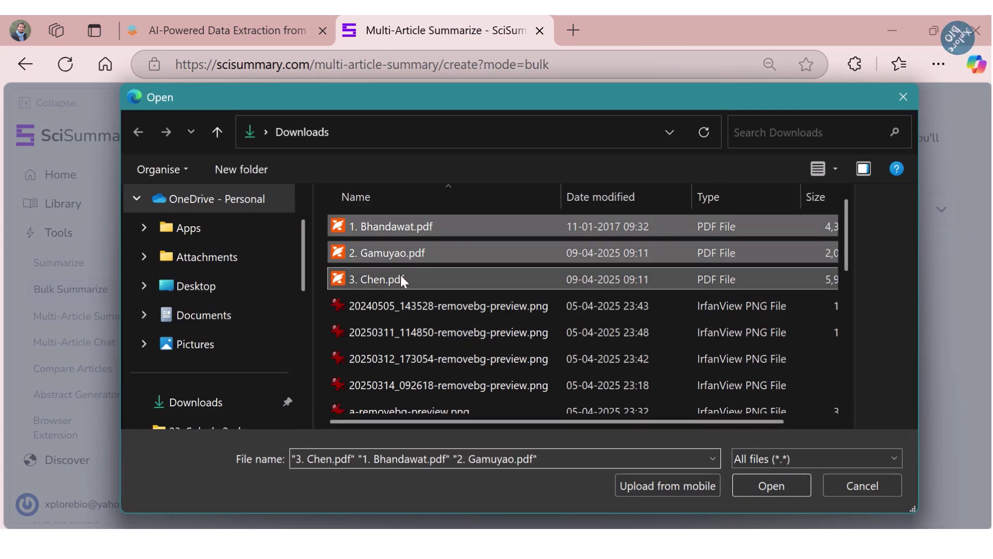
left_click(748, 484)
Upload 1. Bhandawat.pdf, 2. Gamuyao.pdf and 3. Chen.pdf to SciSpace's Extract Data page.
left_click(243, 30)
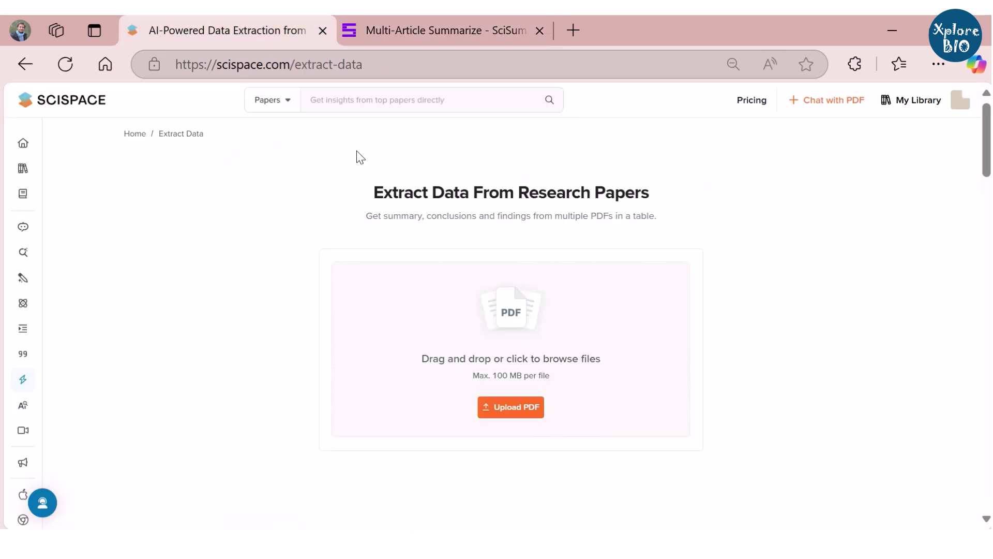
left_click(511, 407)
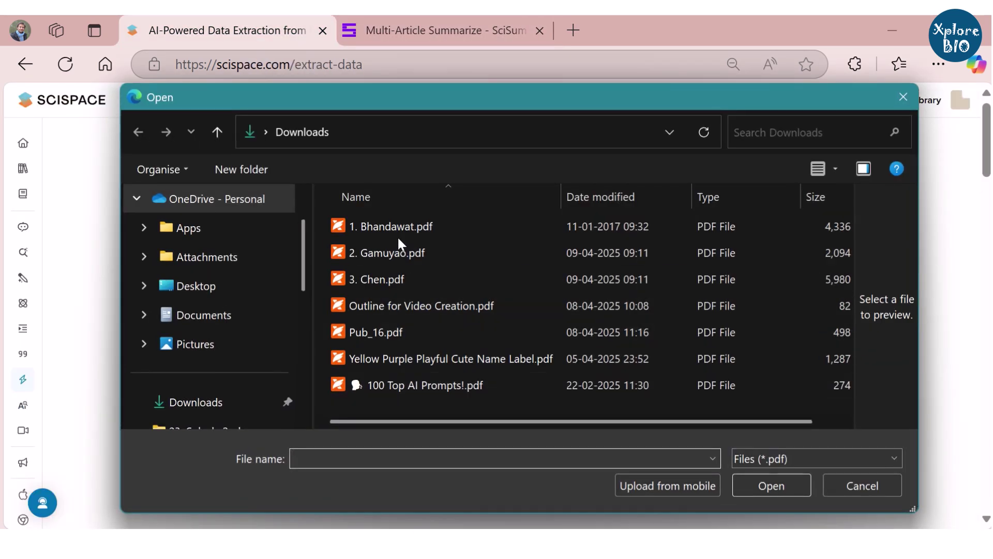
left_click(397, 232)
left_click(401, 277, "shift")
left_click(756, 488)
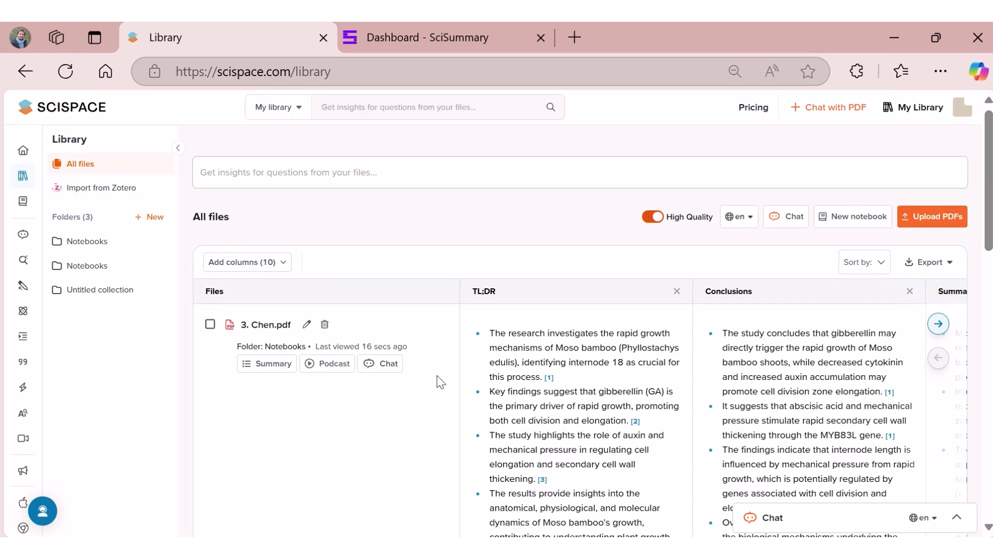
scroll(468, 375, "down", 5)
scroll(470, 373, "up", 5)
Review SciSummary's All Documents table and open the Add Articles options.
left_click(358, 42)
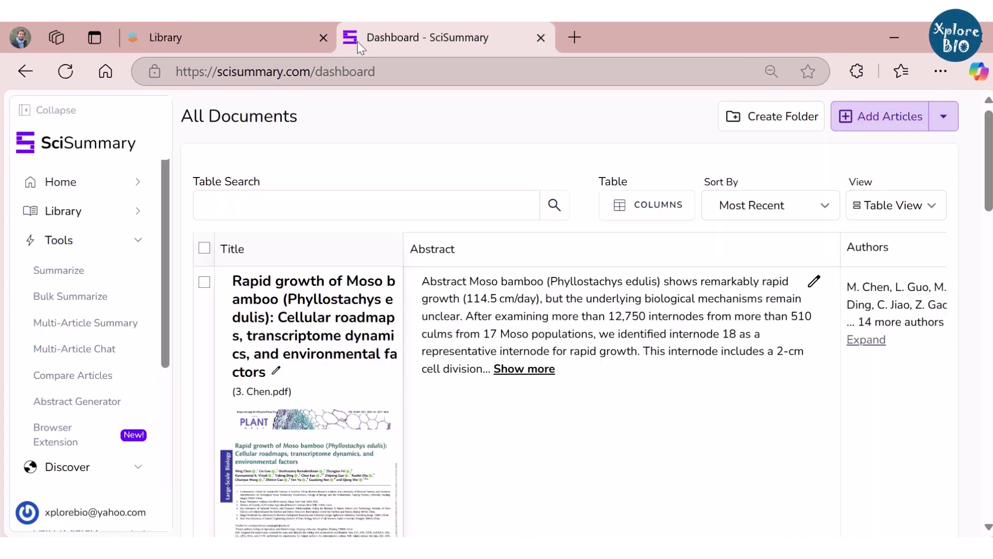
scroll(672, 441, "down", 8)
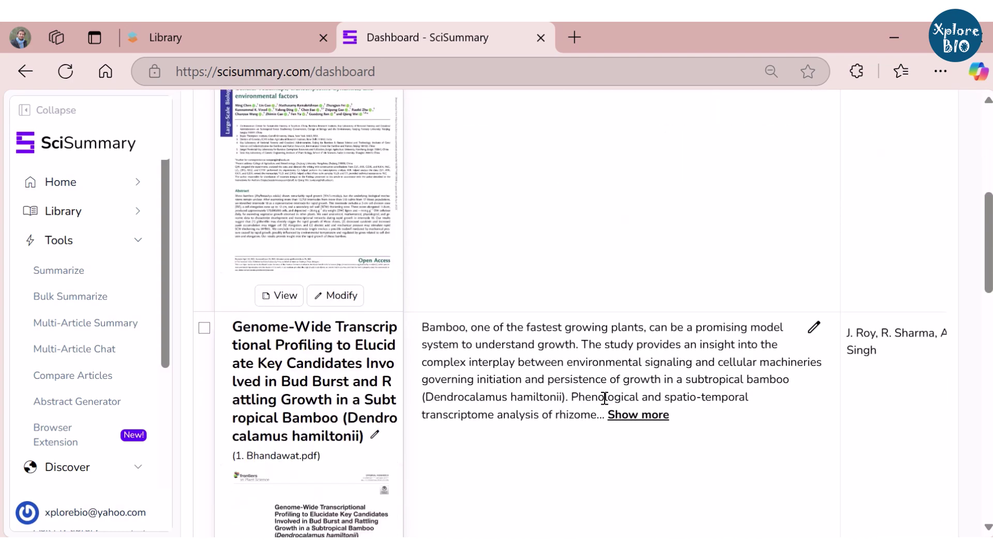
scroll(543, 384, "up", 4)
scroll(806, 250, "up", 4)
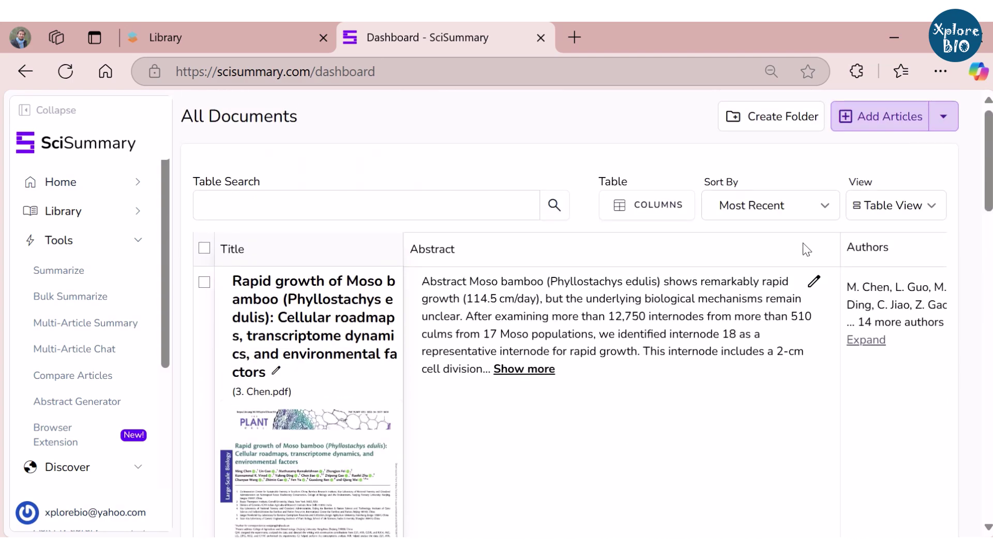
left_click(942, 117)
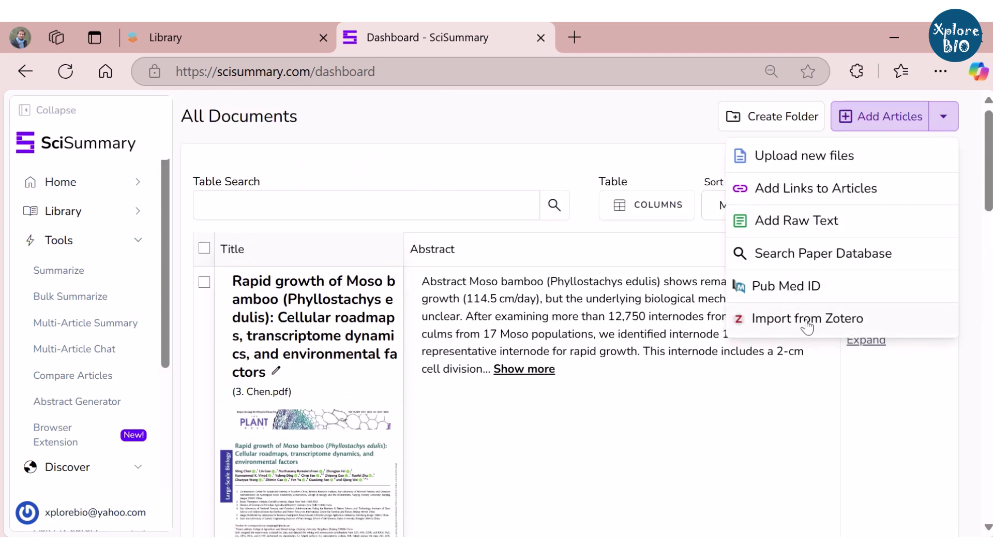
left_click(250, 46)
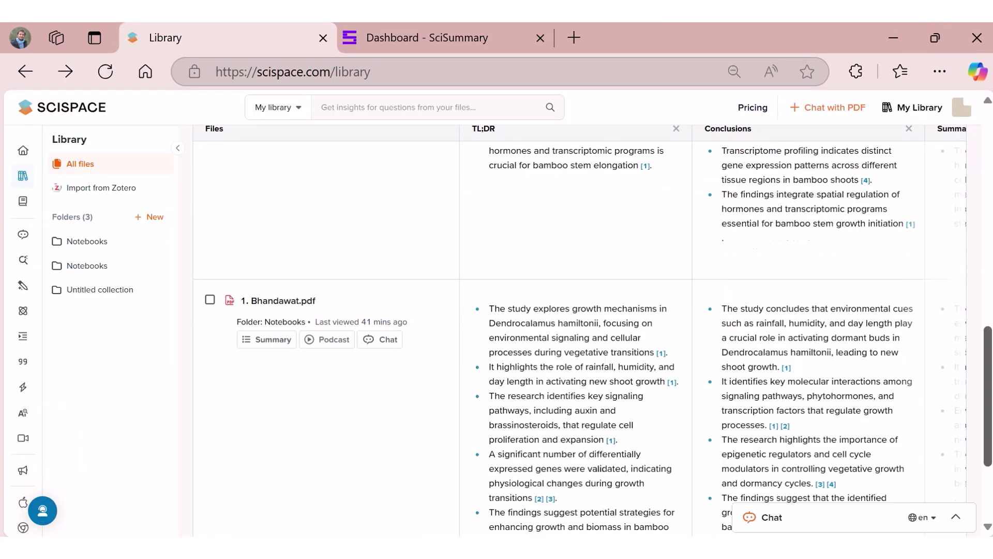
Add Results, Objectives and Research Gap columns to the papers table.
left_click_drag(985, 365, 984, 200)
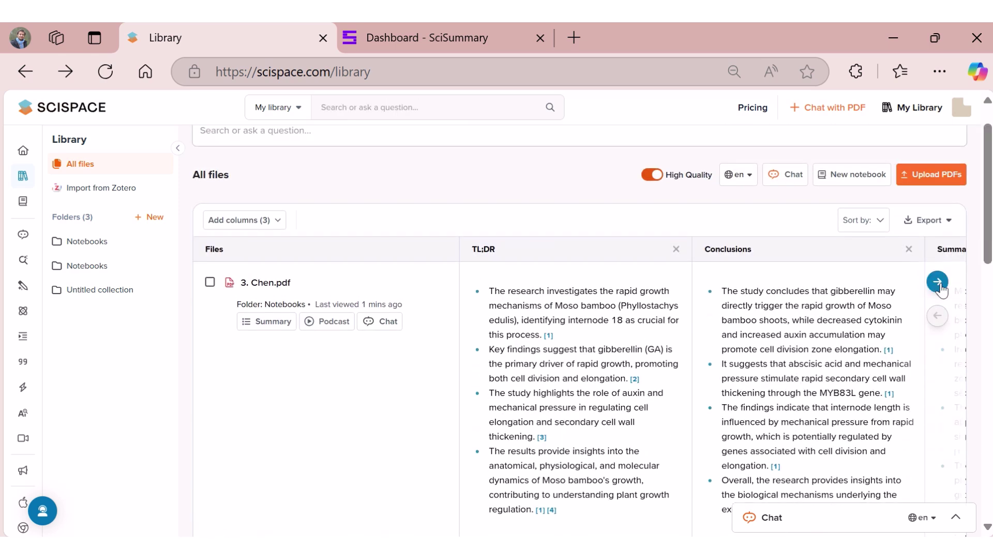
left_click(938, 283)
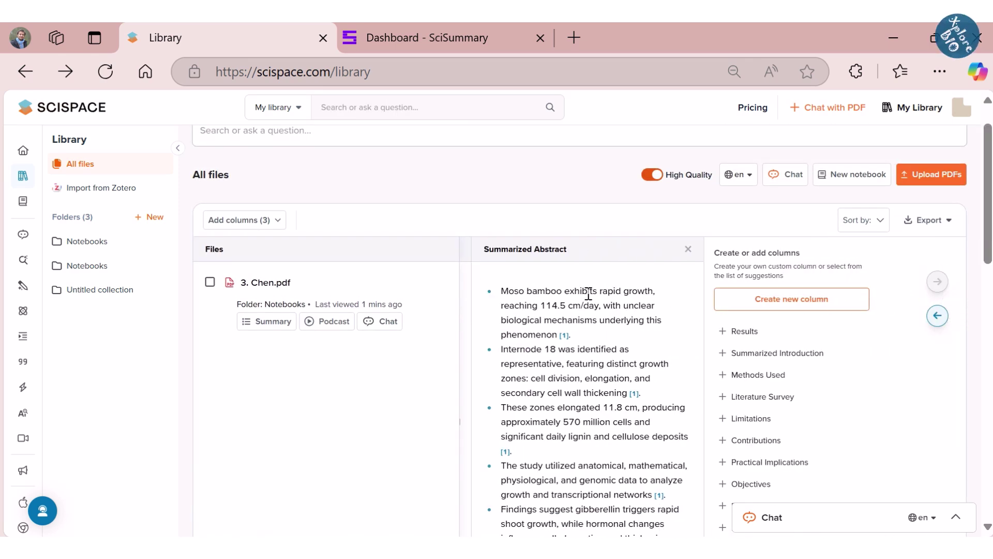
scroll(786, 305, "down", 2)
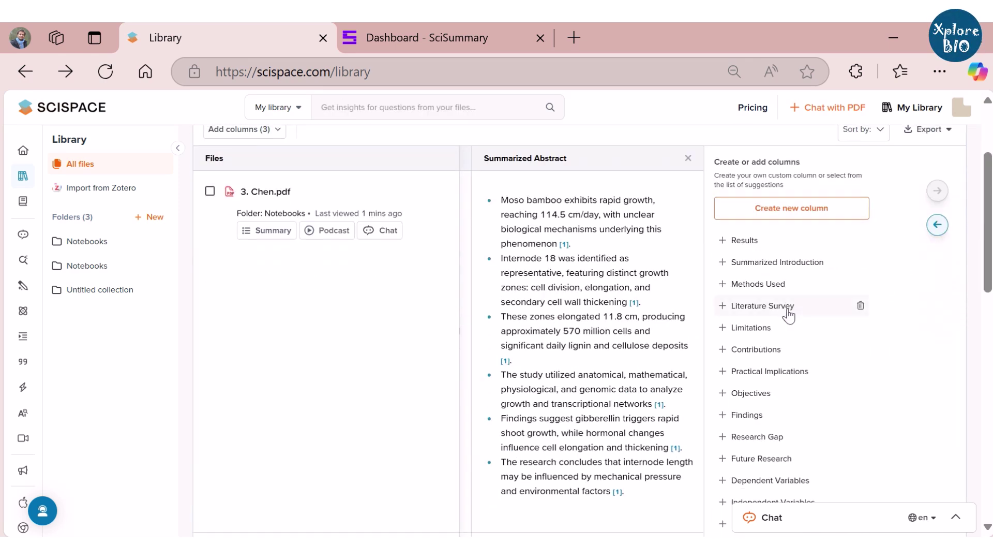
left_click(722, 241)
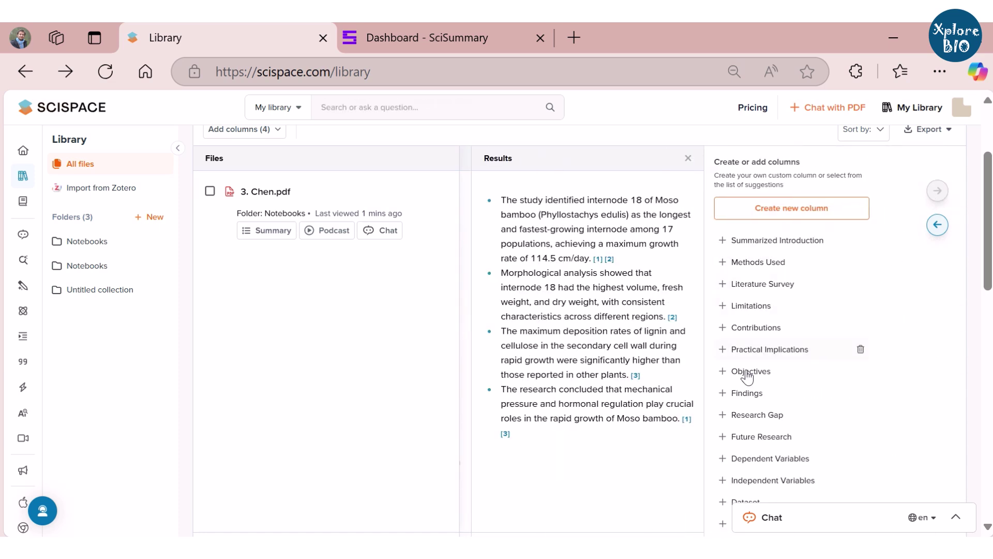
left_click(722, 372)
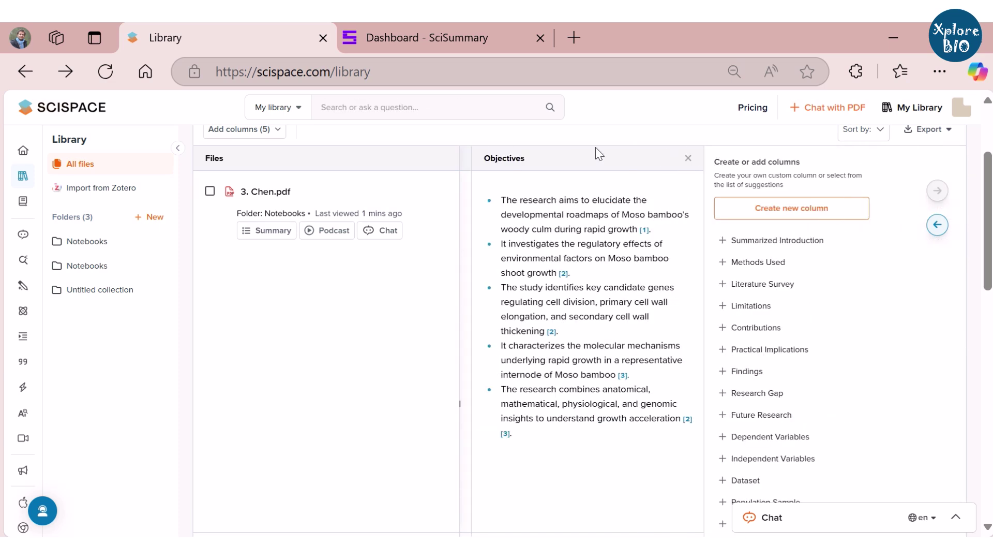
left_click(728, 397)
Look across the expanded table and start creating a custom column.
scroll(610, 217, "down", 5)
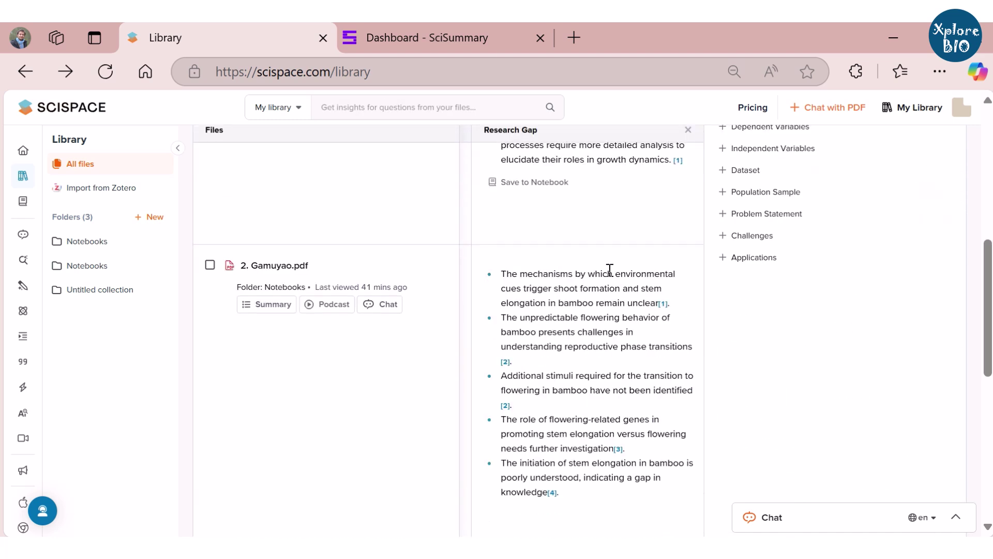
scroll(610, 269, "down", 5)
scroll(610, 274, "up", 10)
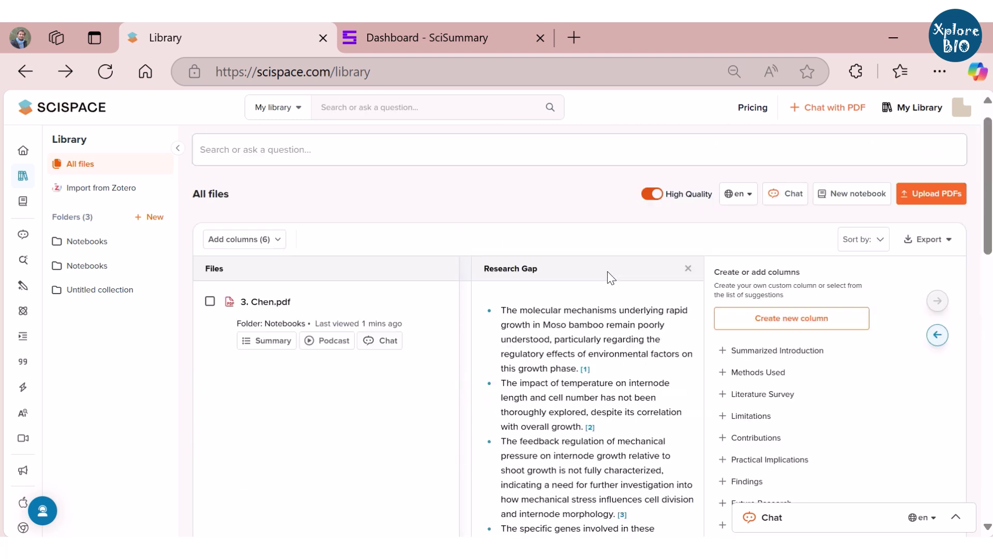
scroll(616, 331, "left", 8)
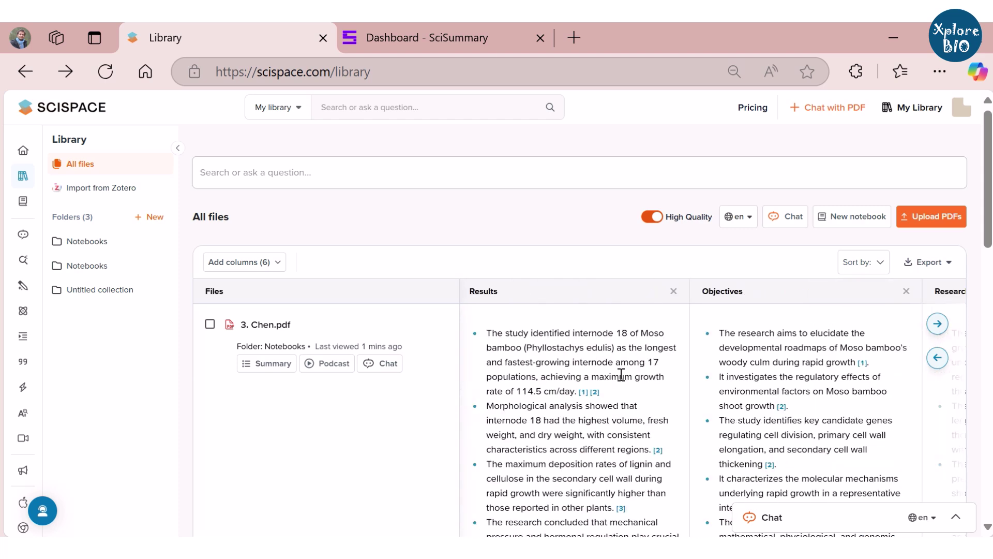
scroll(621, 374, "left", 5)
scroll(623, 376, "right", 3)
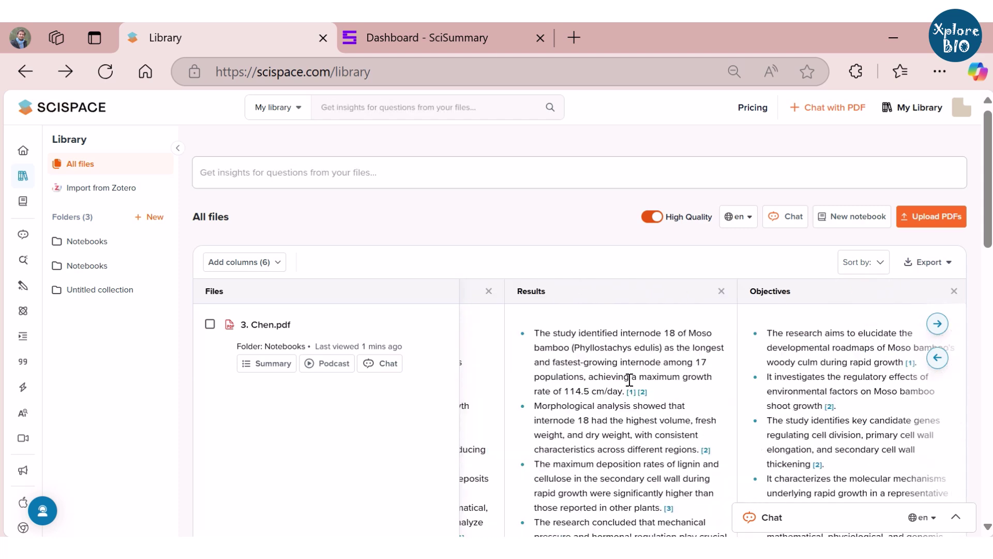
scroll(619, 377, "right", 5)
left_click(788, 339)
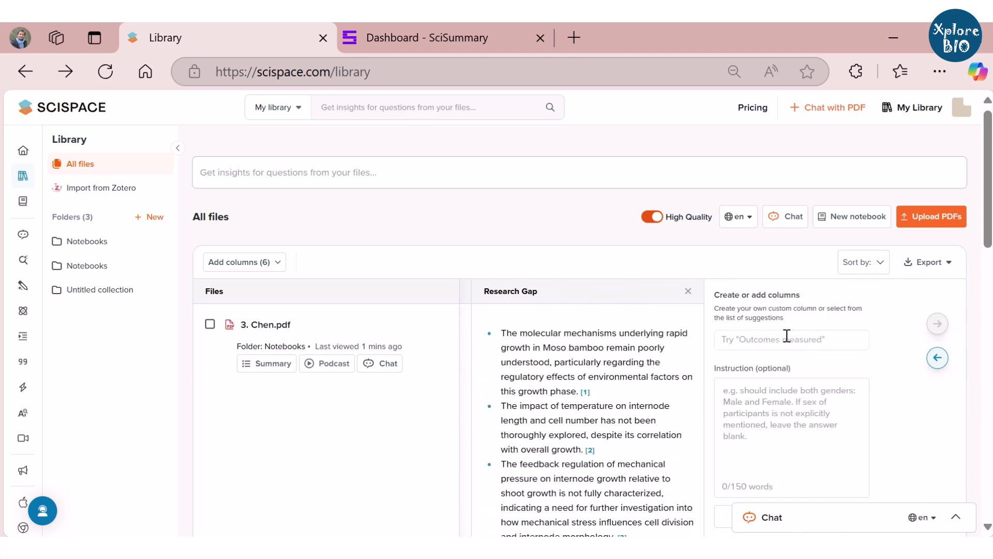
Scroll down and back up through the page while the export is prepared.
scroll(827, 326, "down", 2)
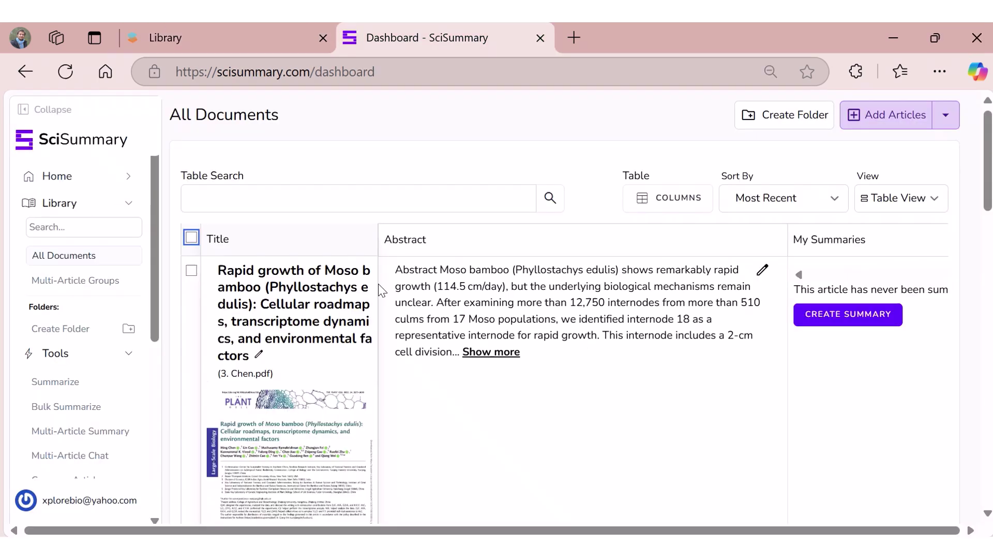
scroll(374, 286, "down", 15)
scroll(367, 284, "up", 5)
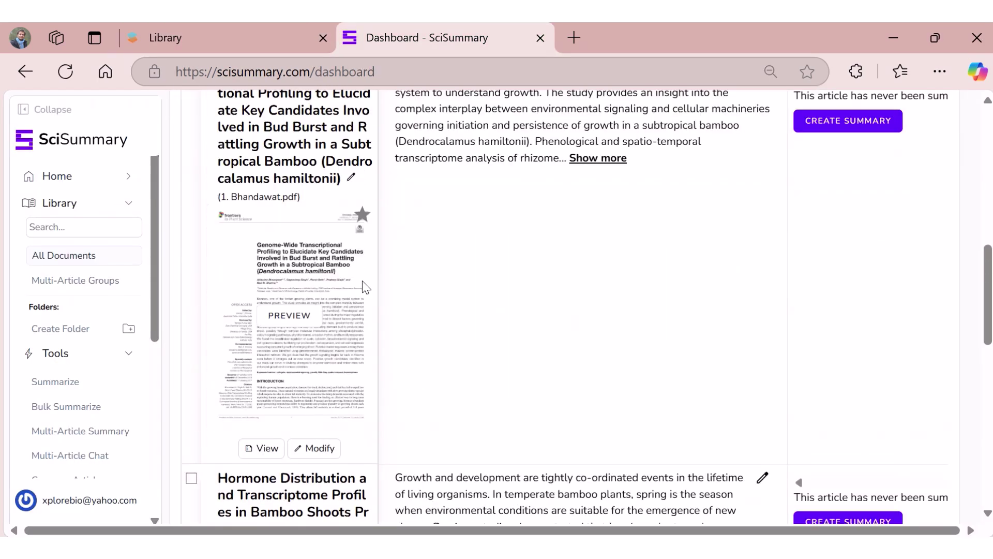
Select all three articles for a bulk summary and review the mode, length and language choices.
scroll(365, 287, "up", 10)
left_click(191, 238)
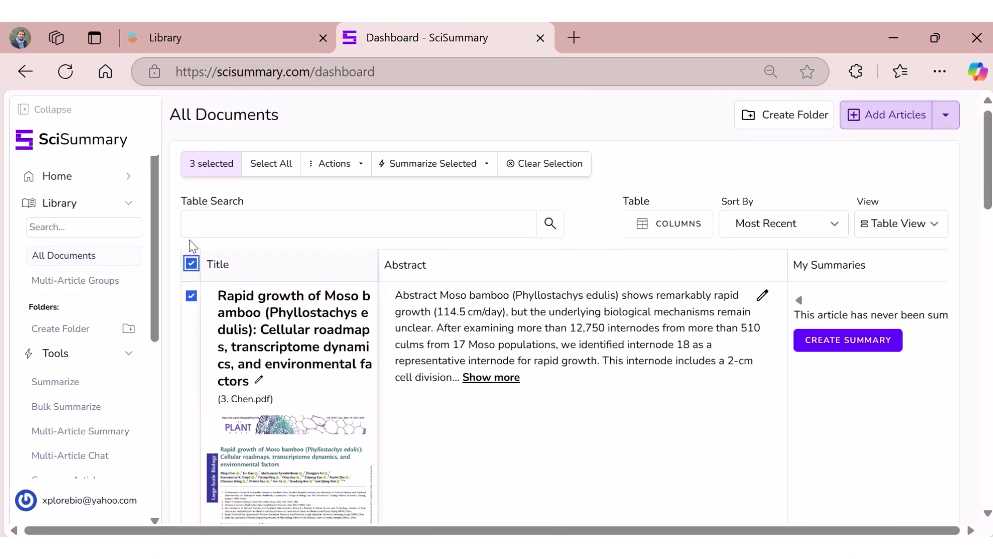
left_click(489, 165)
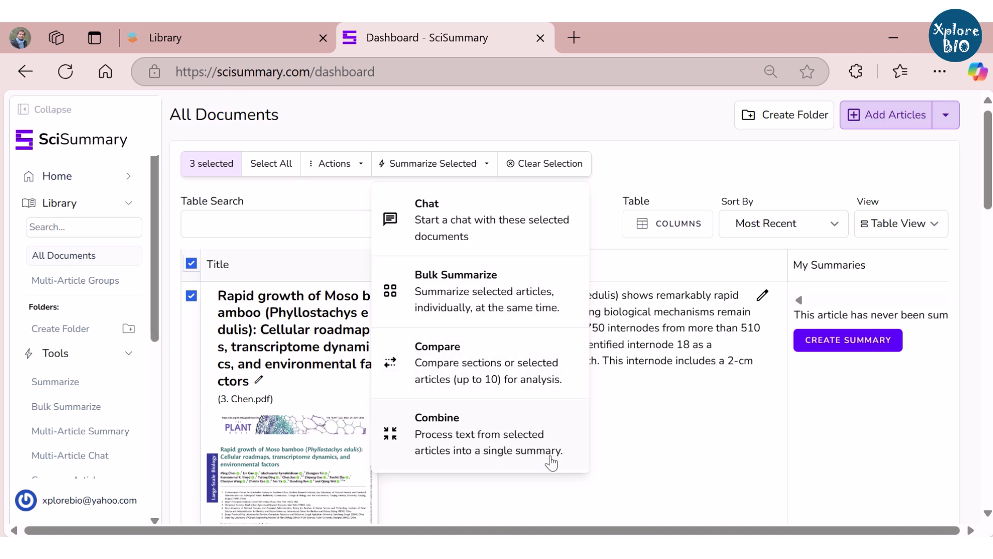
left_click(528, 287)
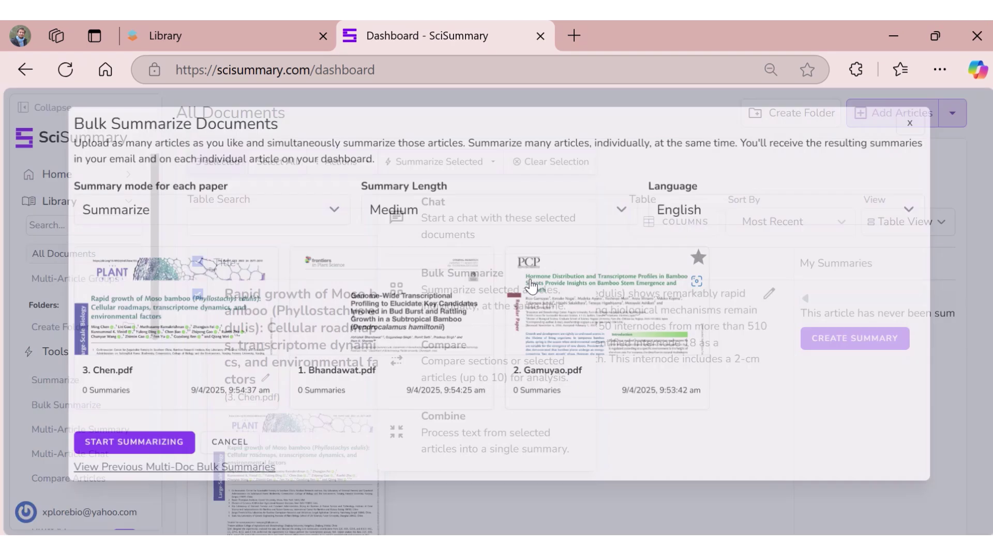
left_click(204, 207)
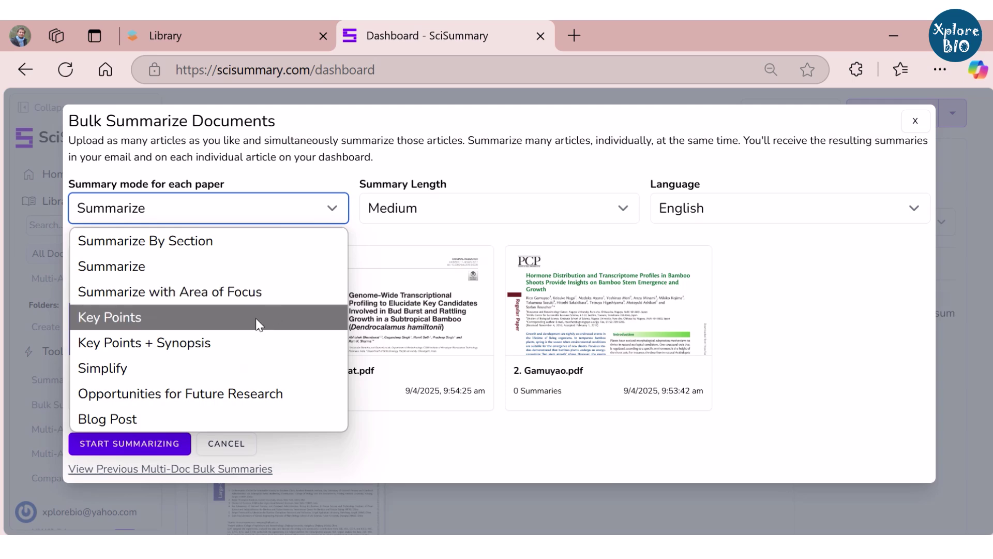
left_click(531, 212)
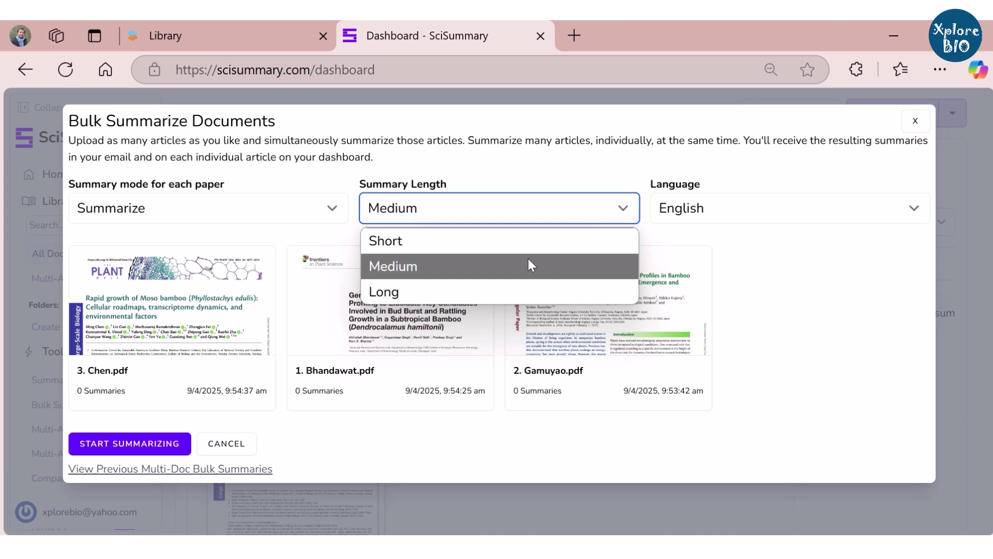
left_click(689, 212)
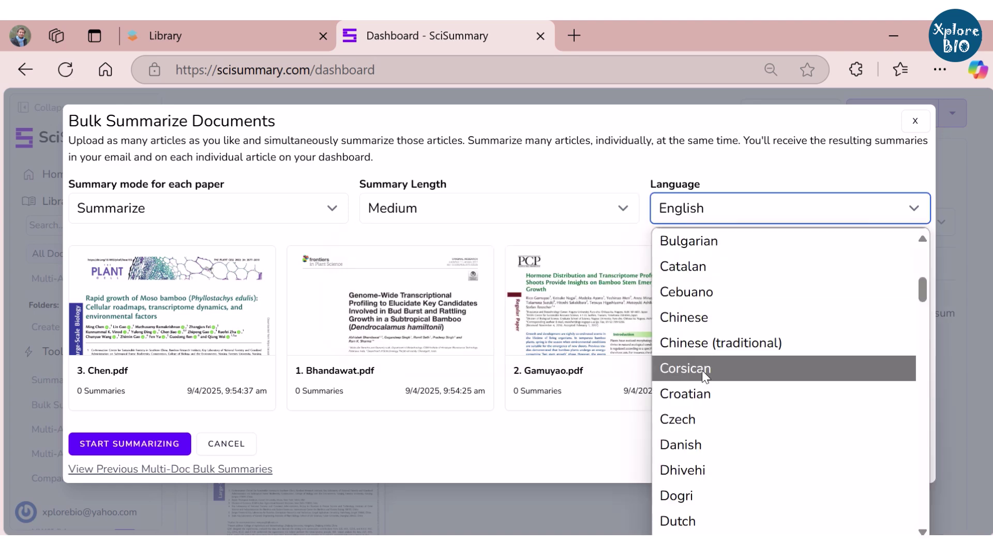
Compare SciSpace's output language choices, then return to SciSummary's All Documents list.
scroll(702, 370, "up", 1)
left_click(188, 34)
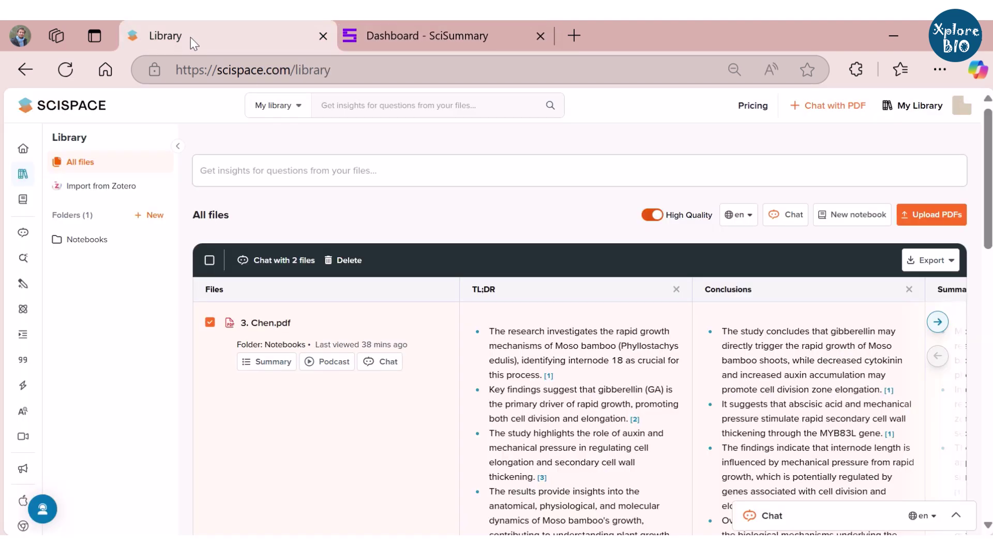
left_click(739, 214)
scroll(706, 291, "down", 5)
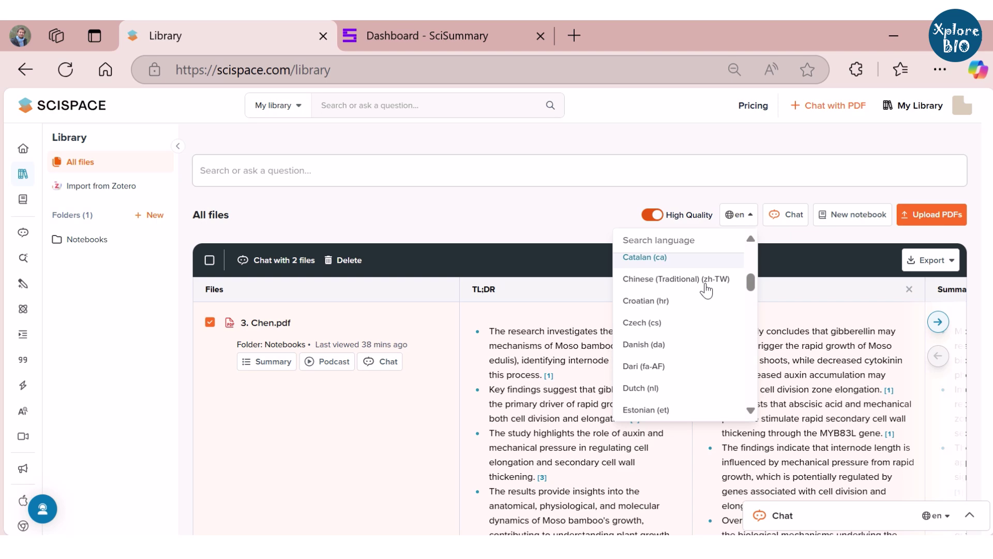
scroll(706, 290, "up", 5)
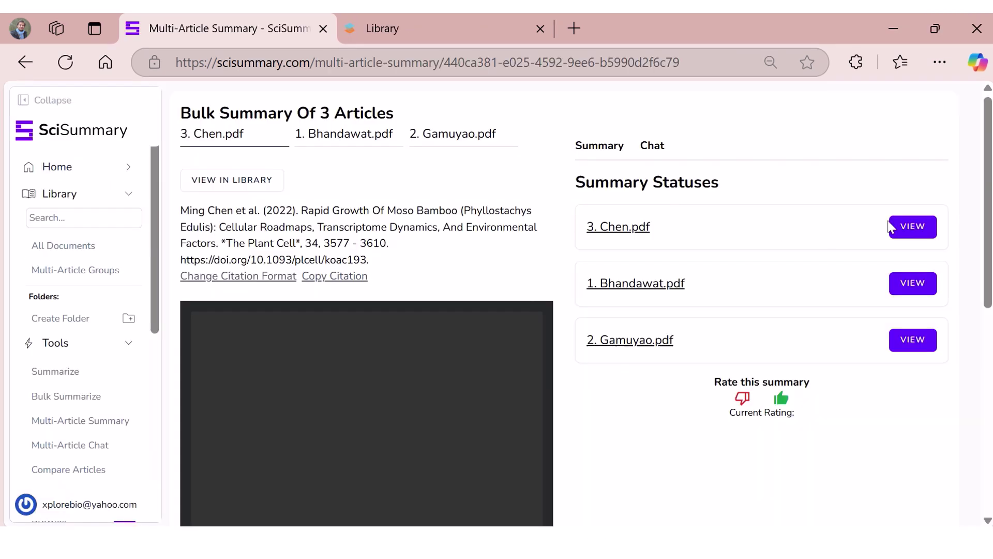
left_click(78, 194)
left_click(55, 197)
left_click(46, 246)
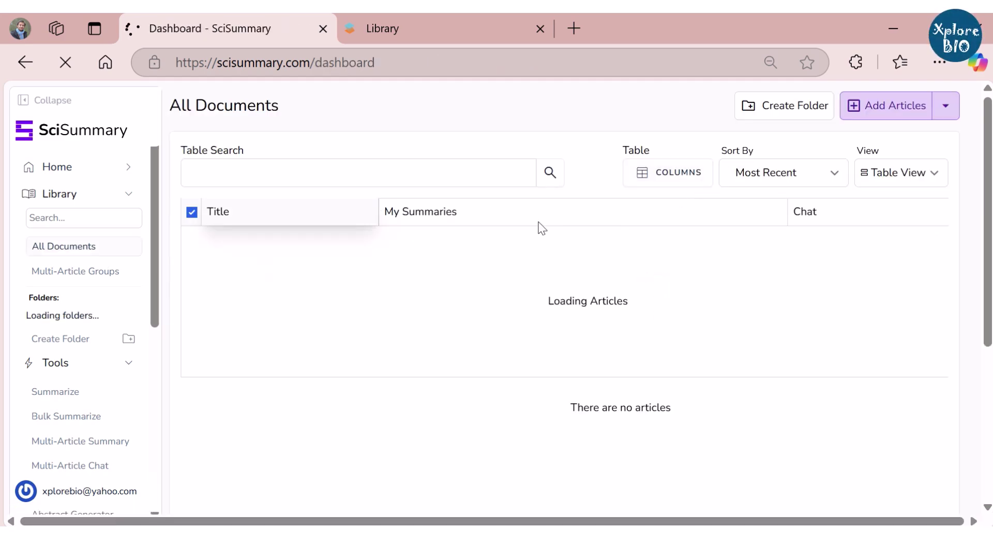
Start another bulk summary of the three articles, keeping Summarize as the mode.
scroll(581, 269, "down", 10)
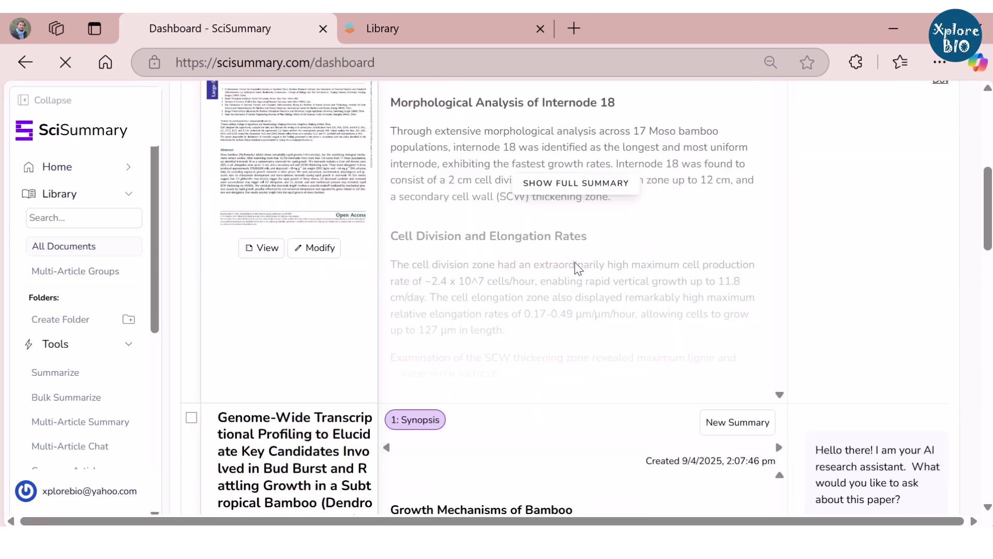
scroll(573, 266, "down", 10)
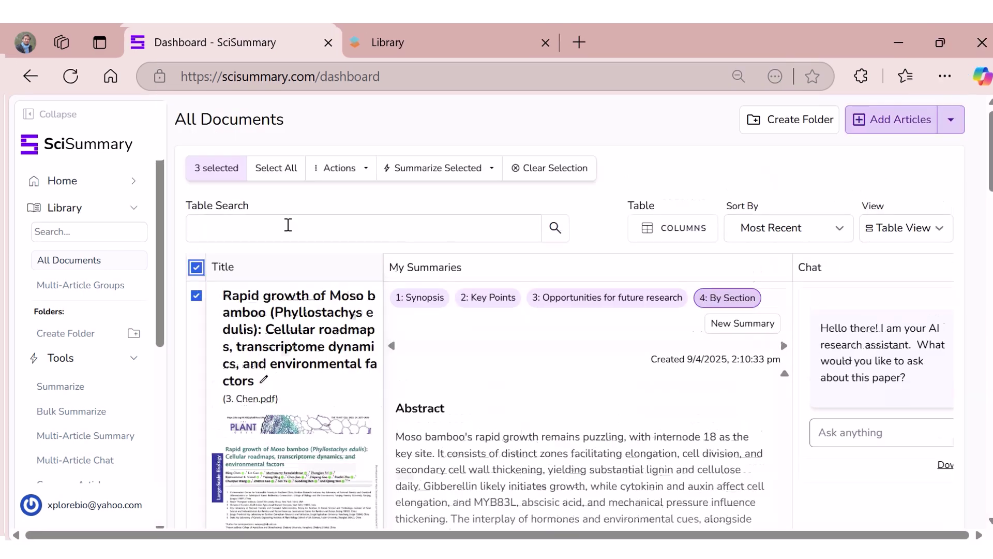
left_click(433, 170)
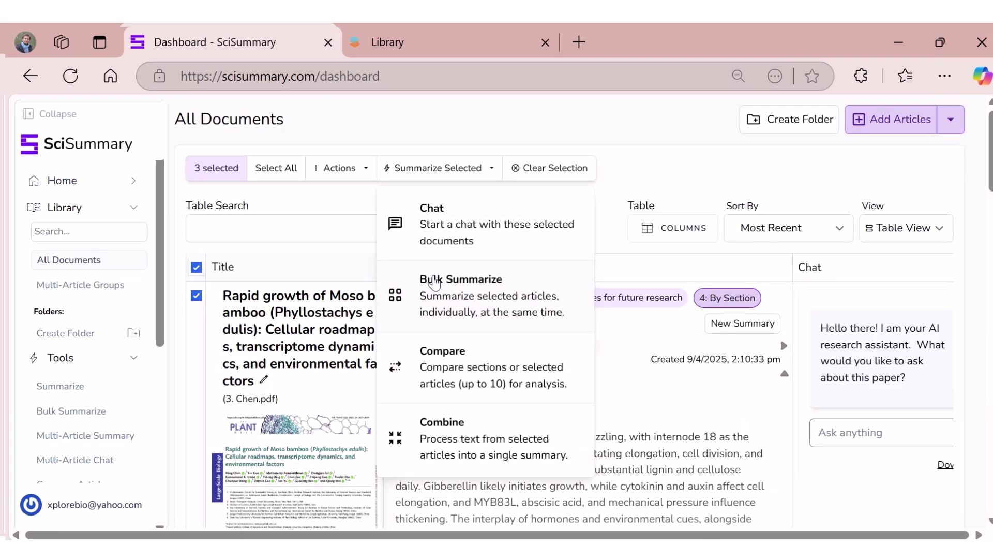
left_click(432, 277)
left_click(177, 213)
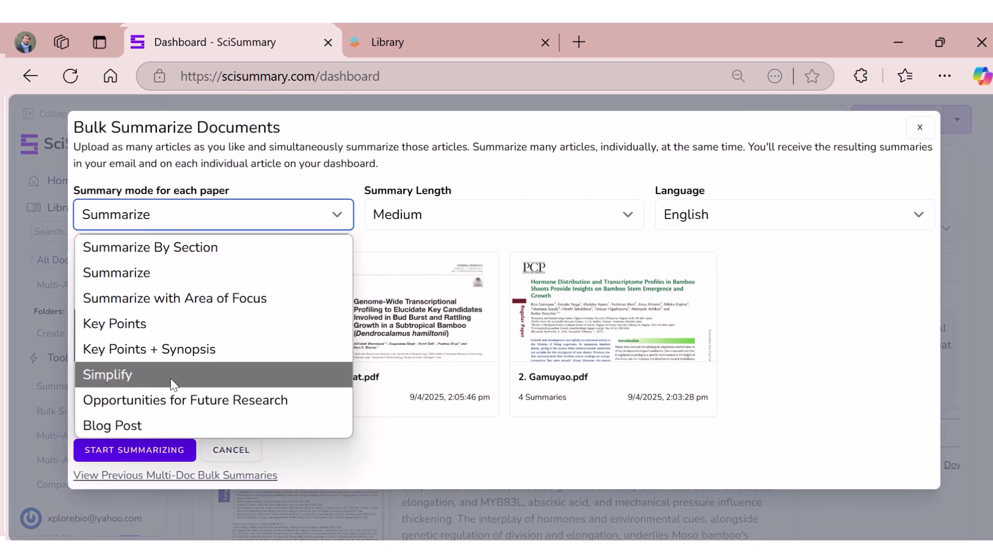
left_click(258, 464)
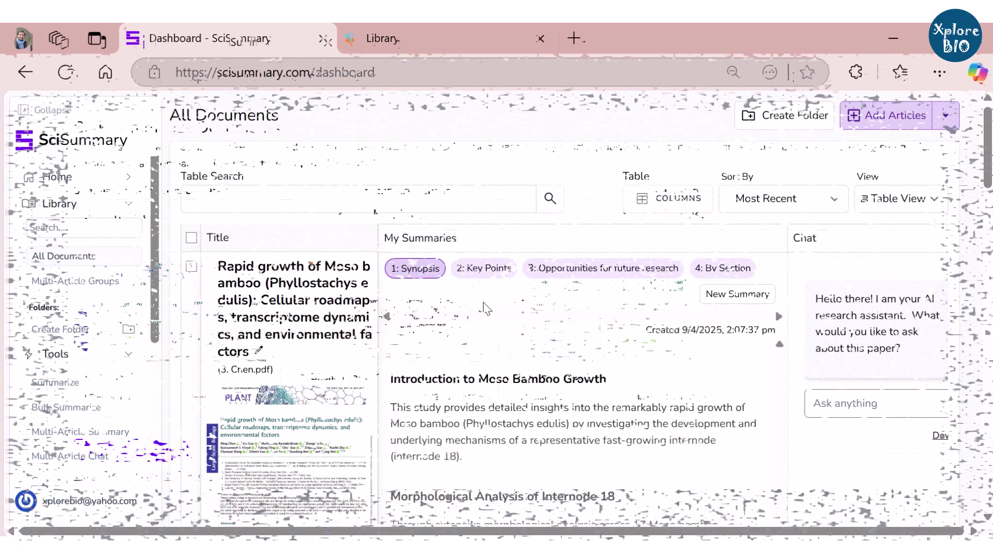
View Chen's Key Points, Opportunities for future research and By Section summaries.
left_click(492, 269)
left_click(575, 273)
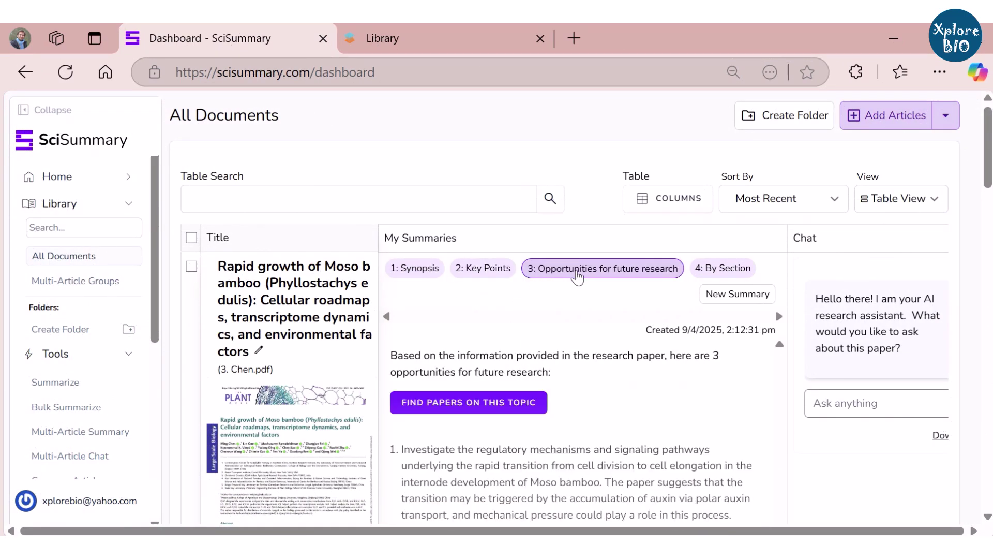
left_click(726, 269)
scroll(632, 409, "down", 3)
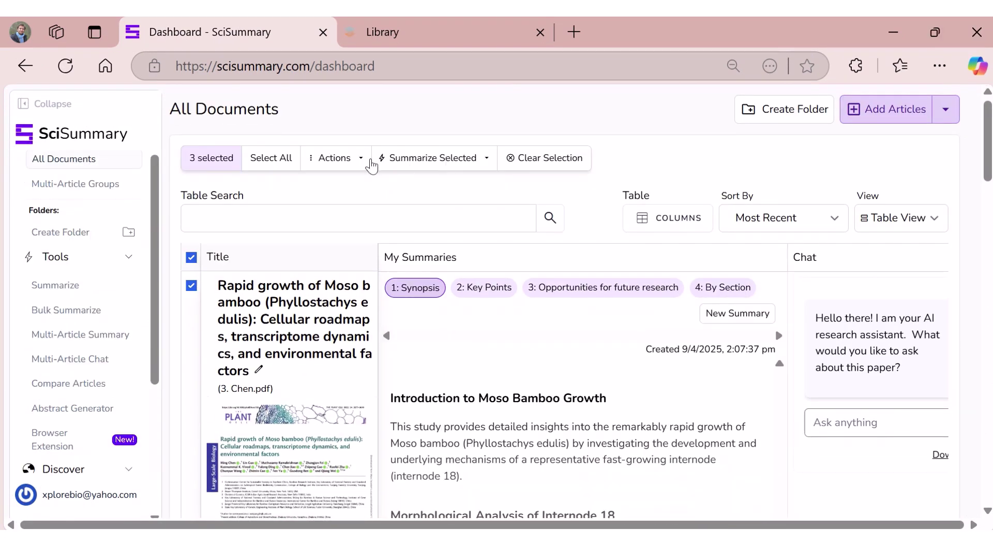
Choose which summaries to download as PDF, leaving one out, and reselect all three documents.
left_click(370, 163)
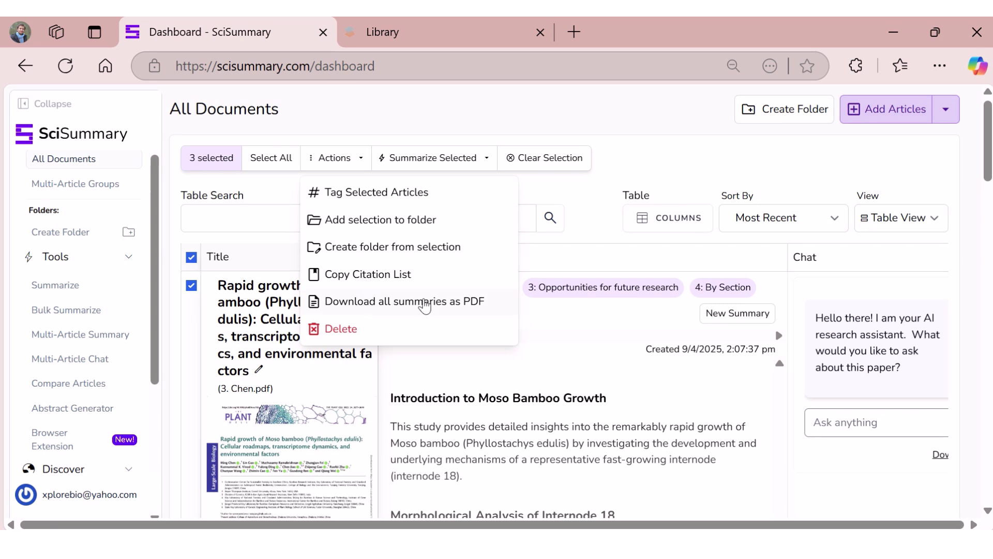
left_click(398, 301)
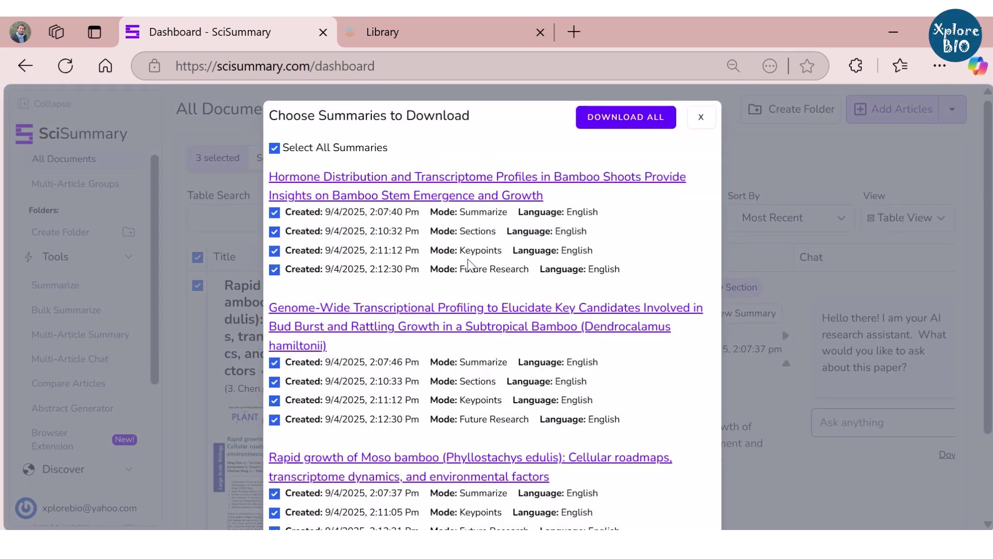
left_click(274, 270)
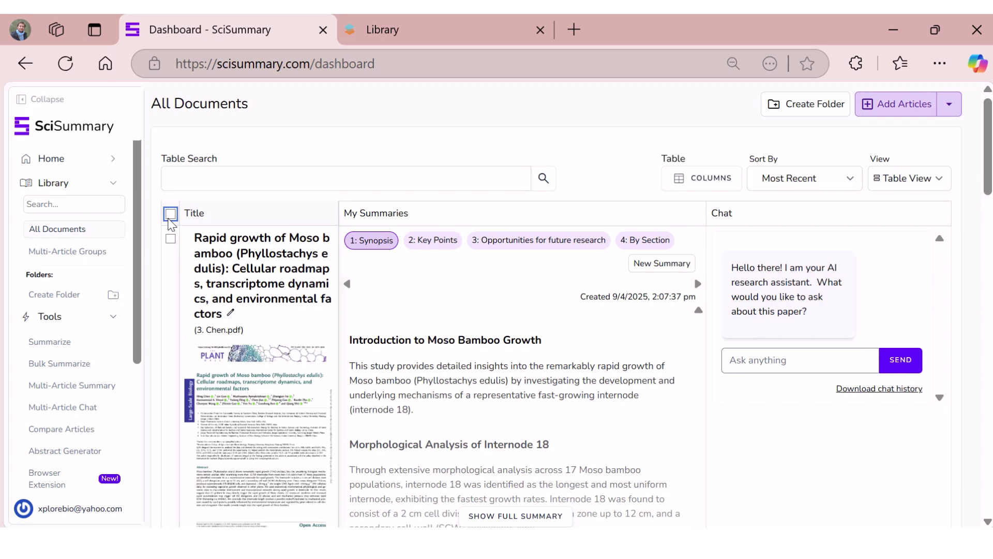
left_click(172, 217)
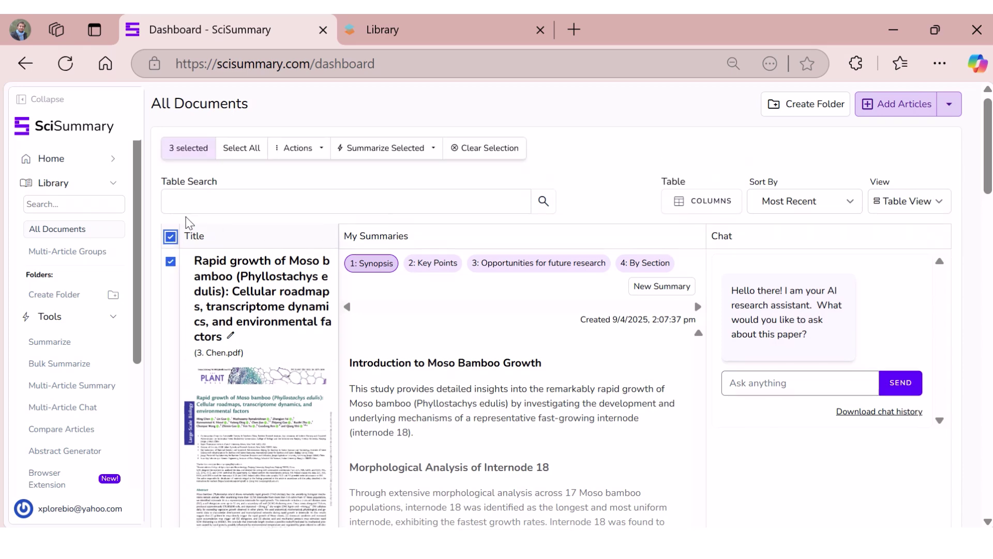
Set up a short comparison of the three entire articles with a pasted area of focus.
left_click(412, 155)
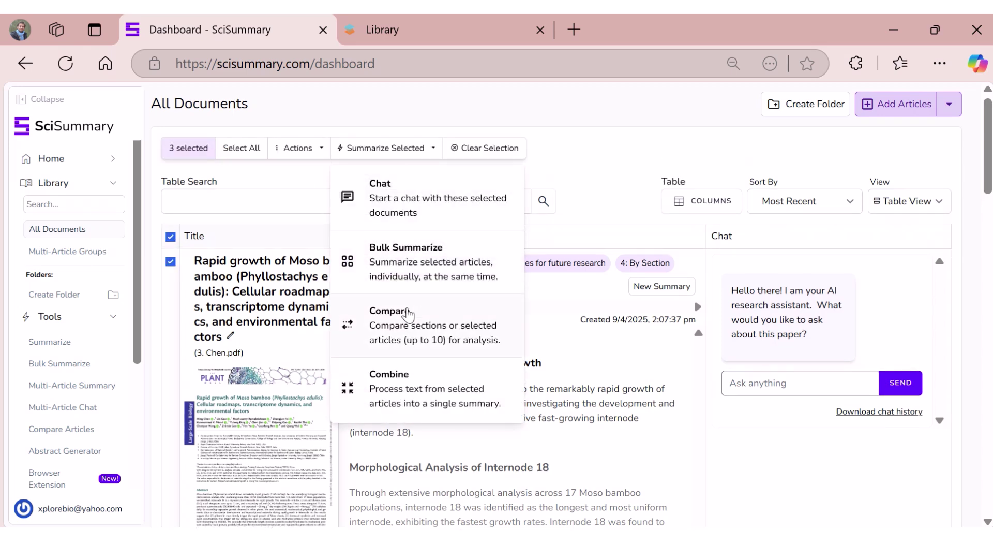
left_click(412, 330)
left_click(288, 190)
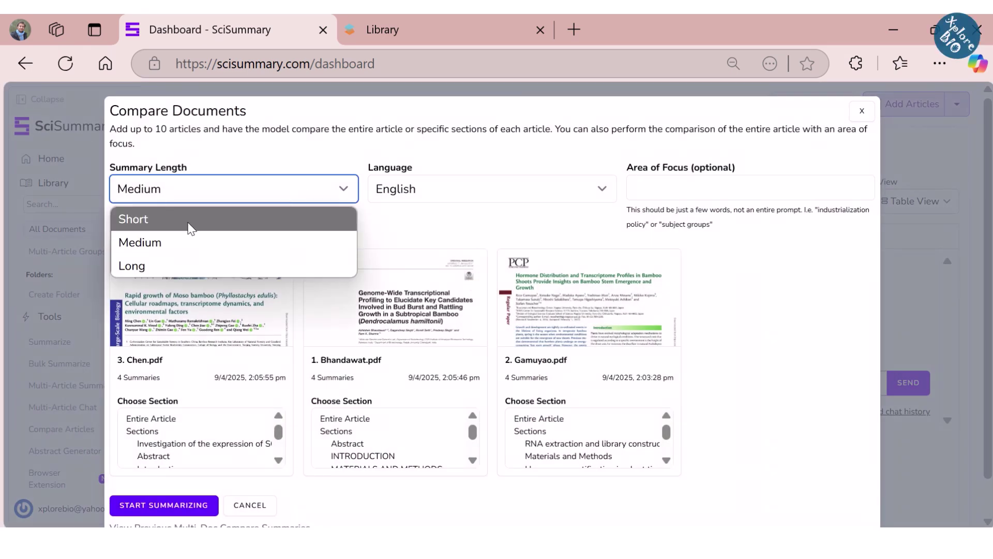
left_click(188, 223)
left_click(667, 188)
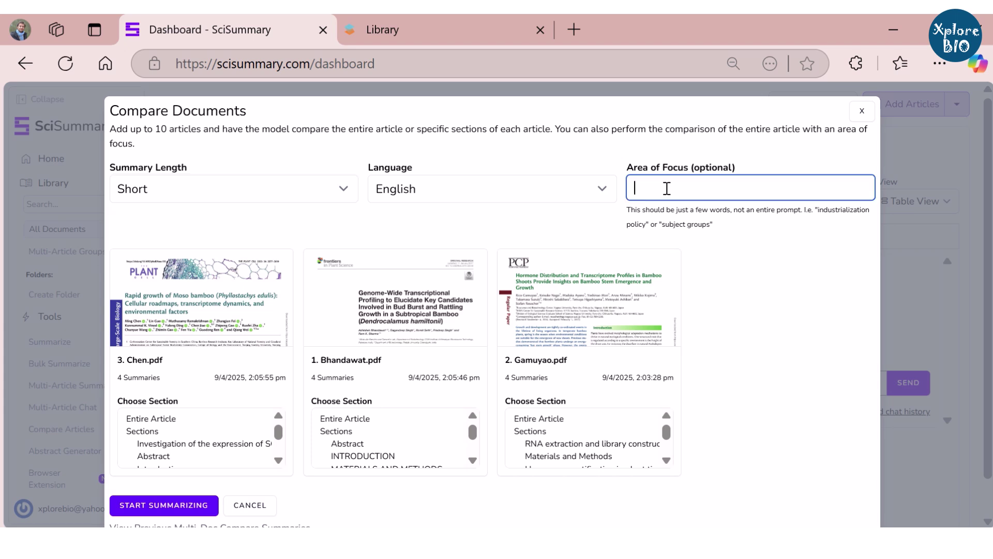
type("factors governing bamboo growth")
scroll(326, 382, "down", 2)
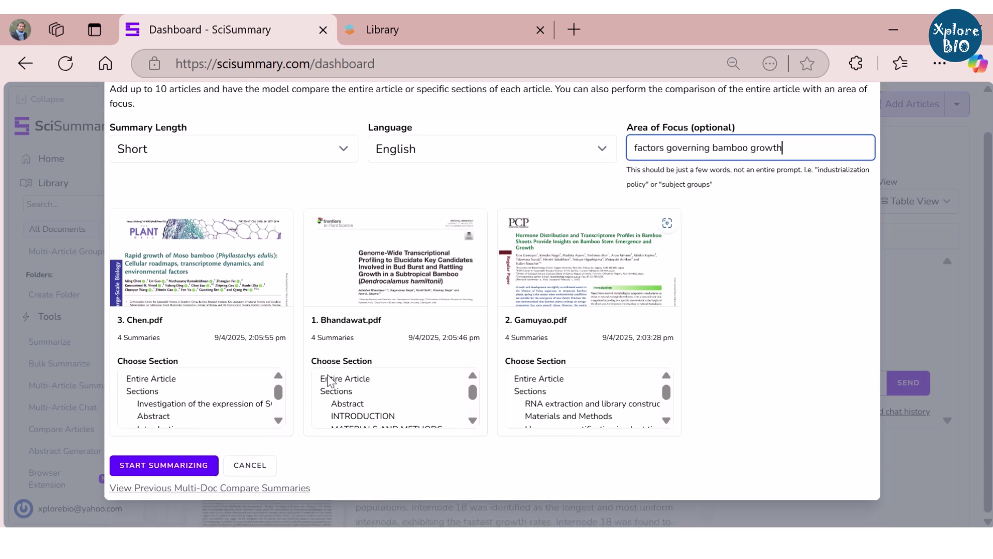
left_click(150, 383)
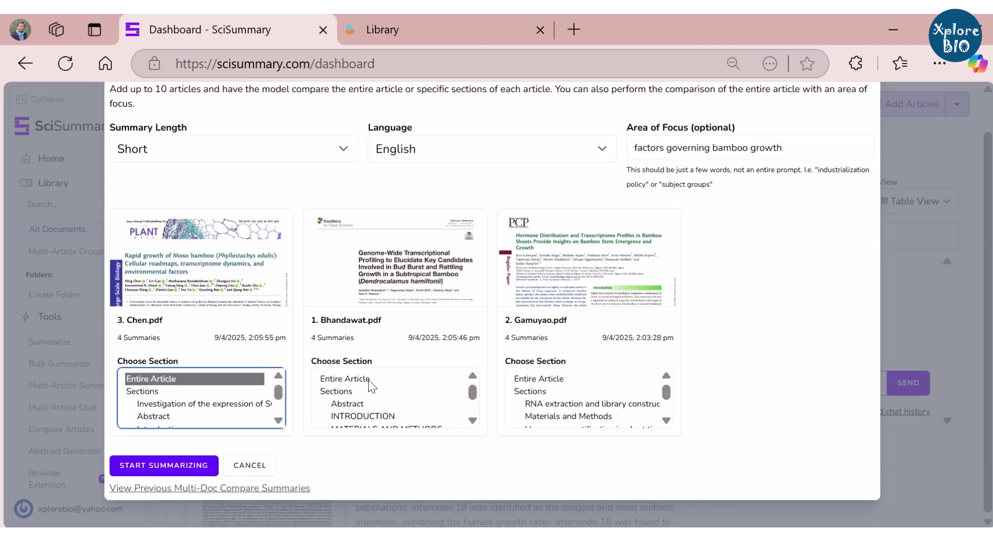
left_click(370, 382)
left_click(585, 384)
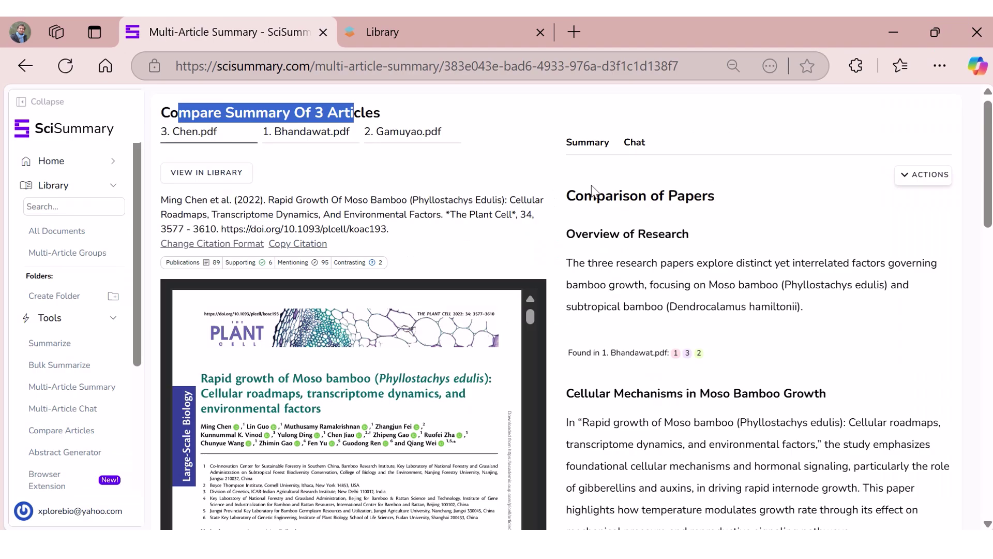
Highlight the comparison's opening and research overview, then view the selected-papers options.
left_click_drag(596, 196, 650, 262)
left_click(827, 312)
scroll(828, 312, "down", 2)
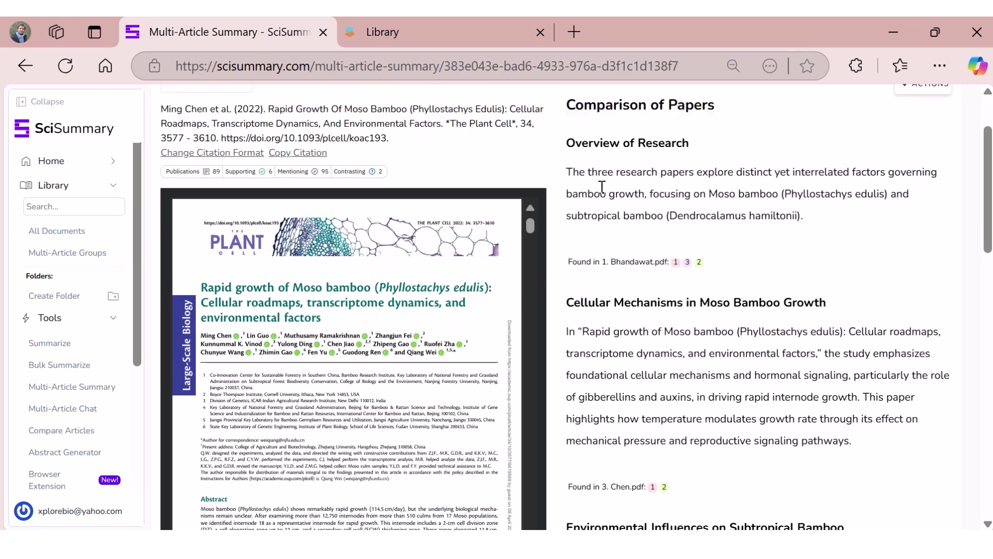
scroll(681, 224, "down", 5)
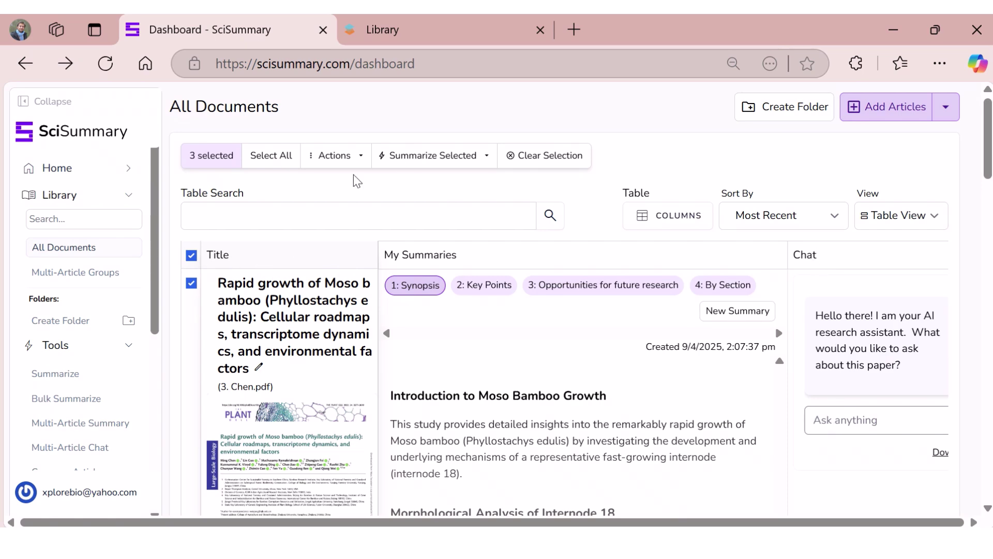
left_click(440, 157)
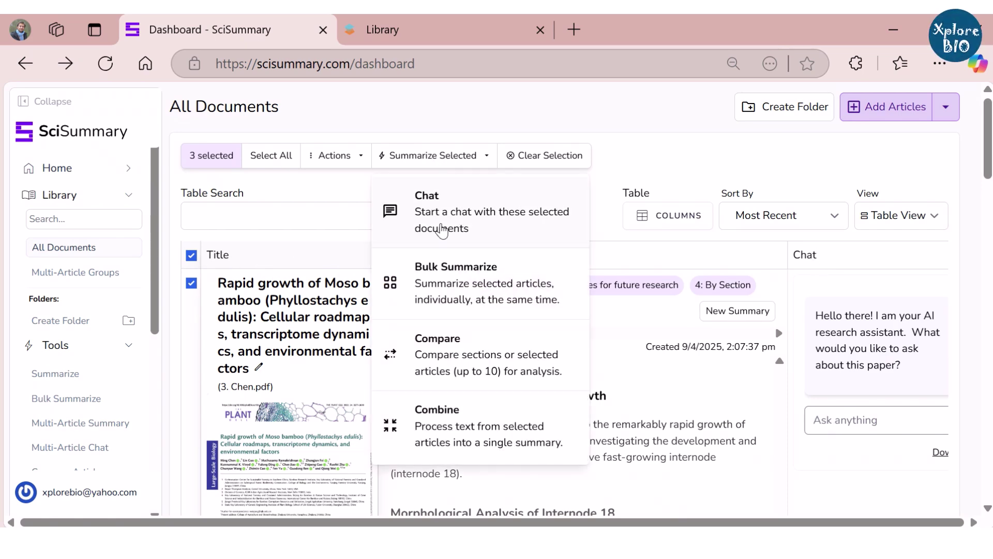
left_click(362, 32)
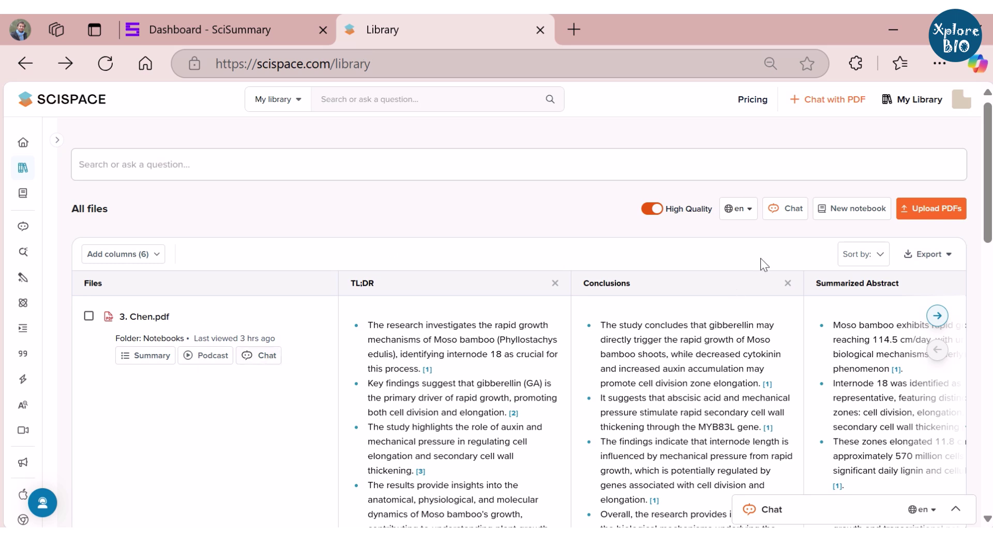
Open the earlier library chat question about what drives fast bamboo growth.
left_click(784, 208)
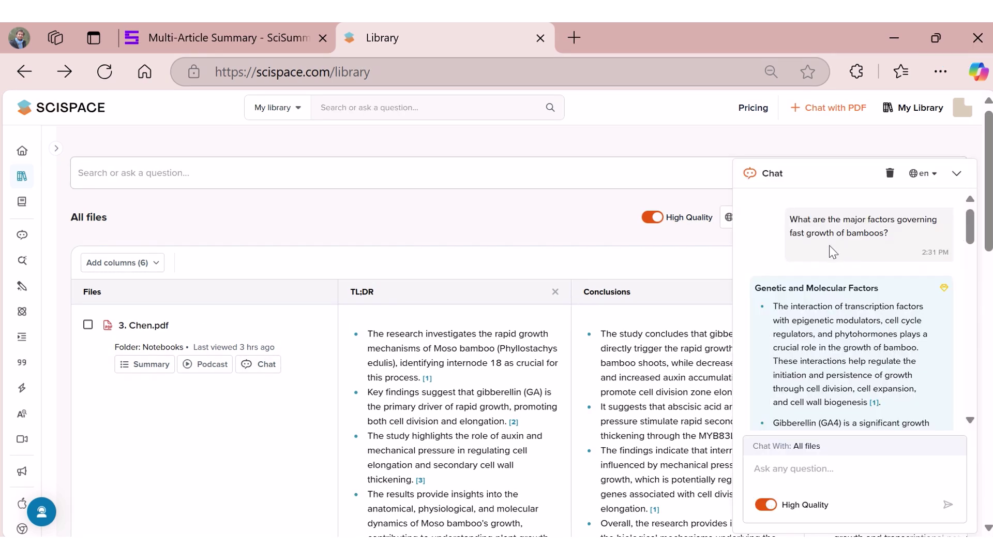
left_click_drag(801, 220, 893, 238)
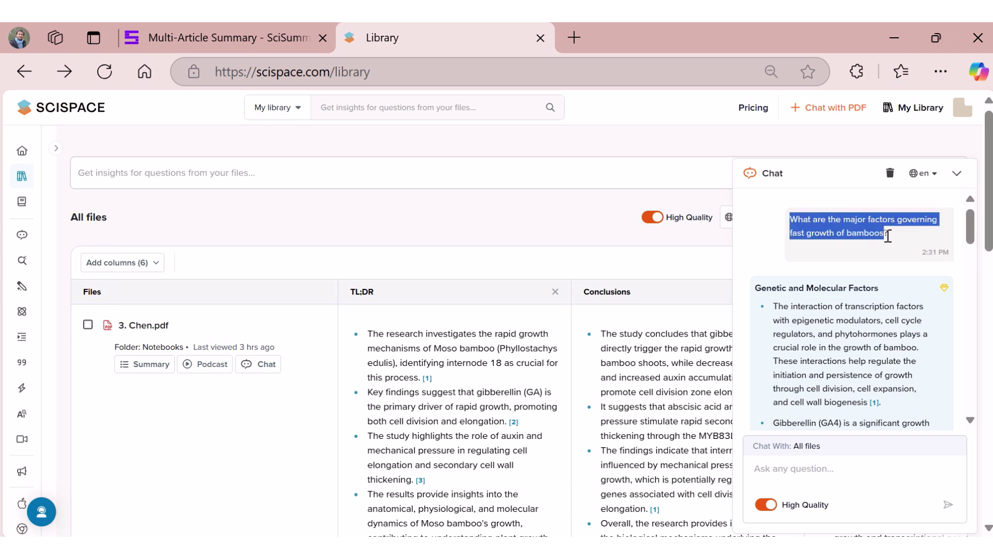
left_click(846, 233)
scroll(835, 269, "down", 2)
scroll(825, 304, "down", 2)
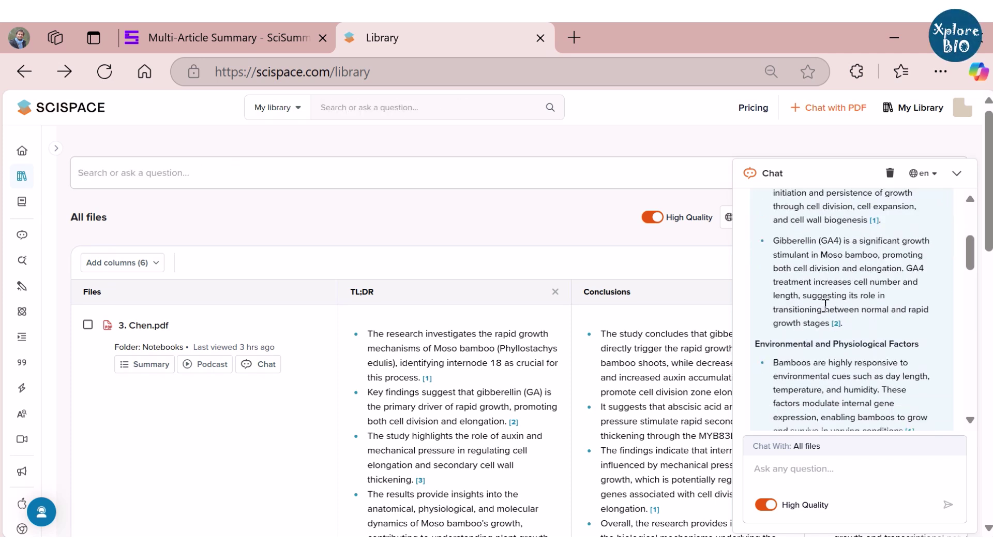
Read through the answer on bamboo's fast-growth drivers and check its cited sources.
mouse_move(835, 324)
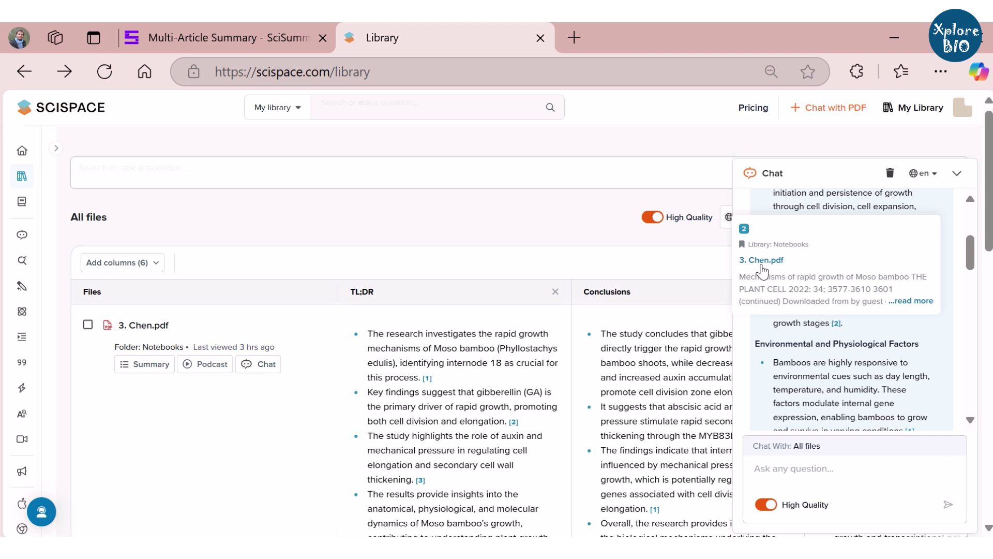
scroll(860, 389, "down", 2)
scroll(859, 389, "down", 4)
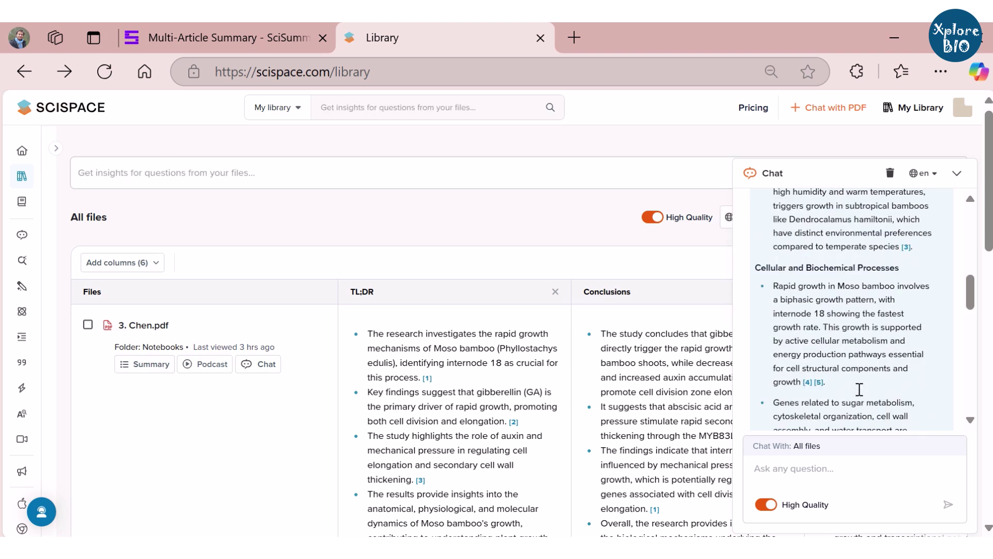
mouse_move(819, 390)
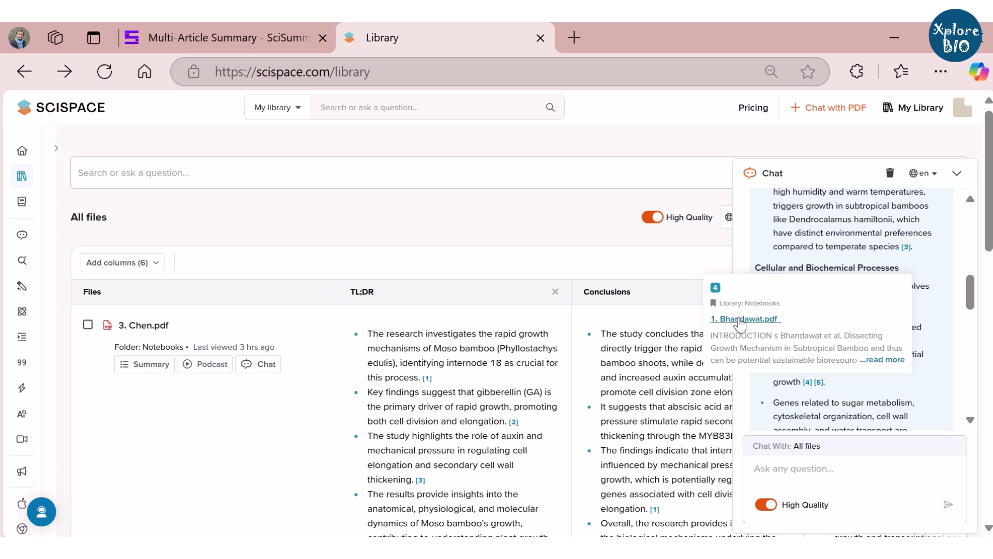
scroll(859, 396, "down", 2)
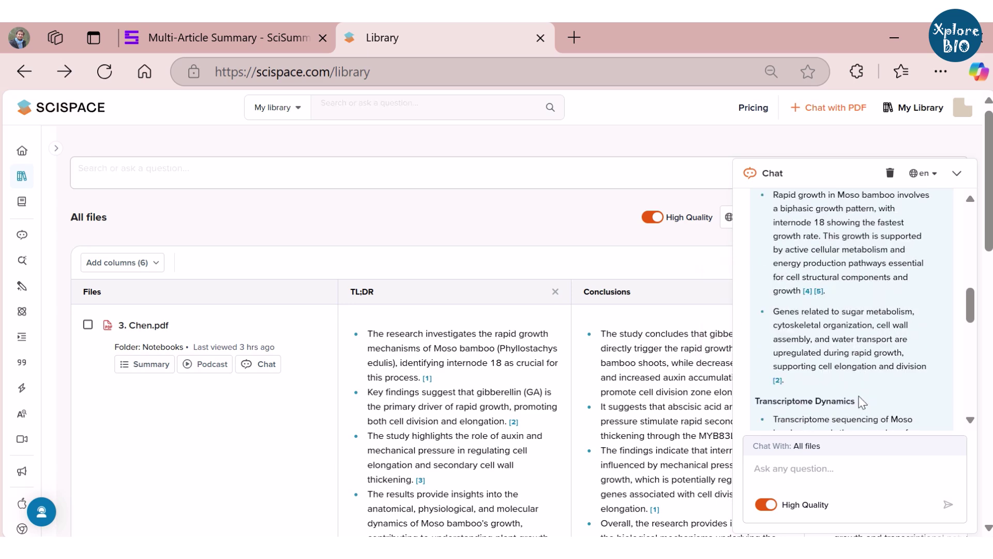
scroll(859, 395, "down", 2)
scroll(858, 396, "down", 2)
scroll(860, 403, "down", 1)
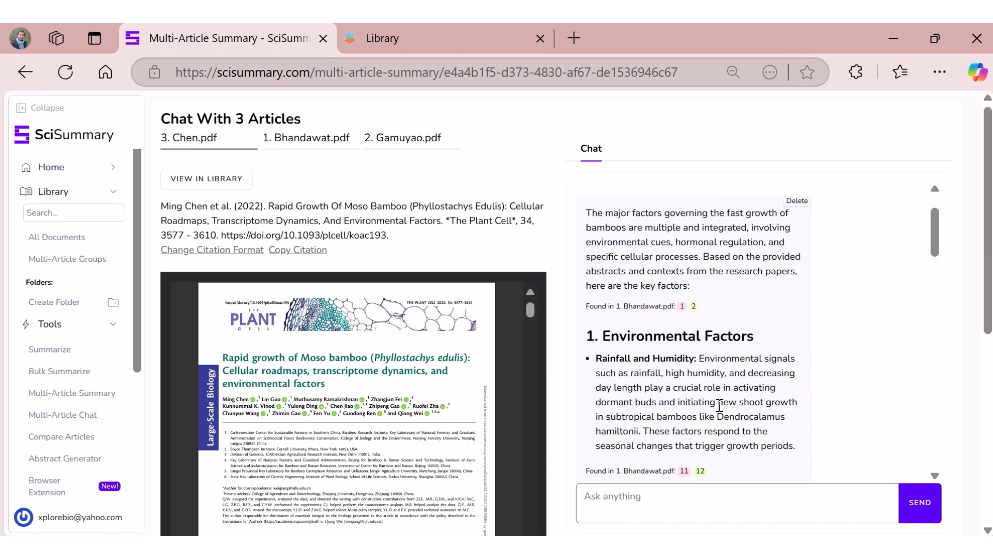
Step through the citation's three supporting quotes and read what the 84.19% confidence score means.
mouse_move(684, 471)
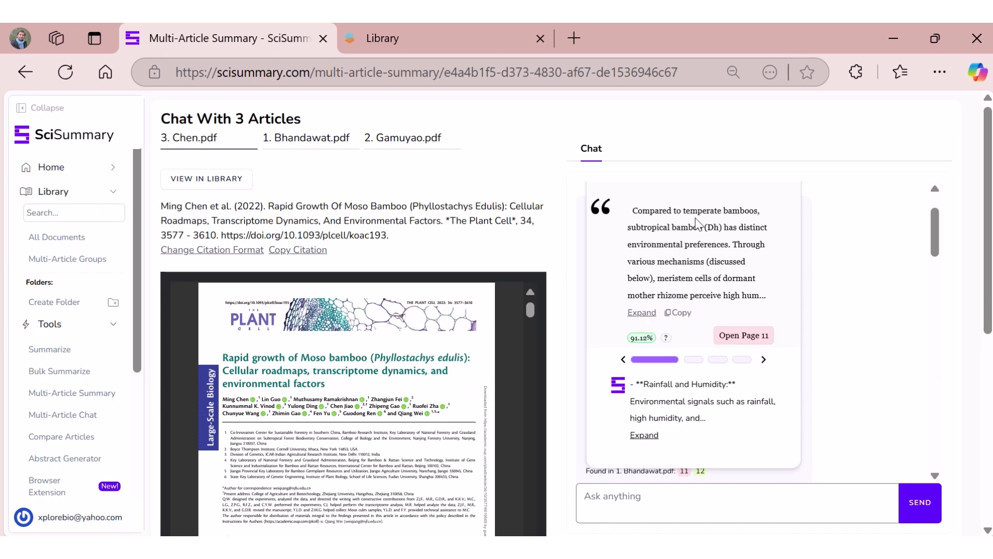
left_click(691, 360)
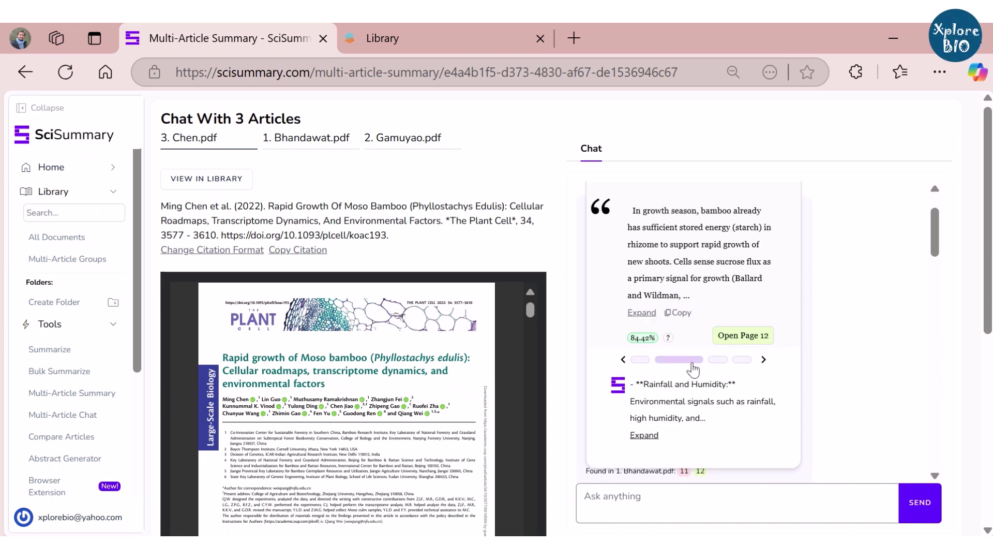
left_click(712, 361)
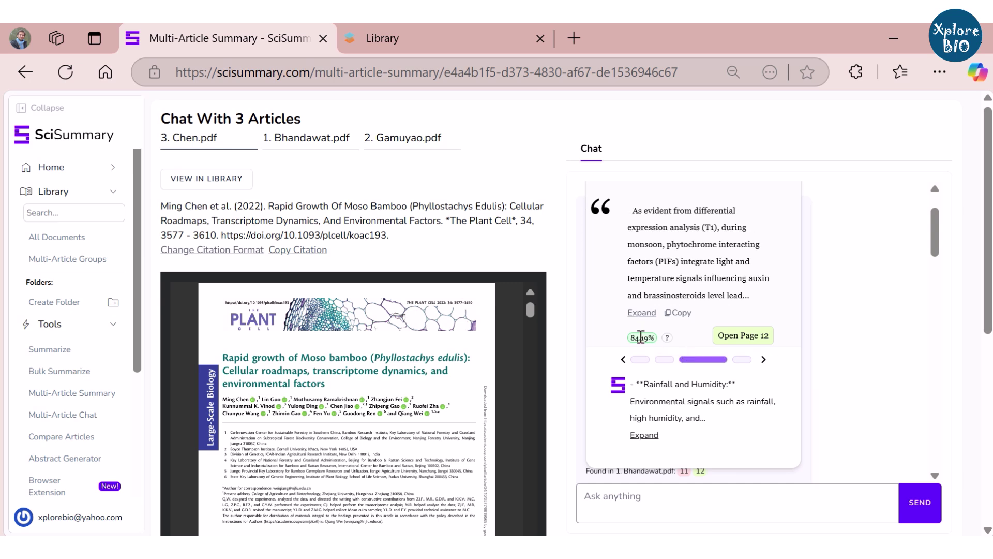
left_click(668, 338)
left_click_drag(643, 289, 712, 291)
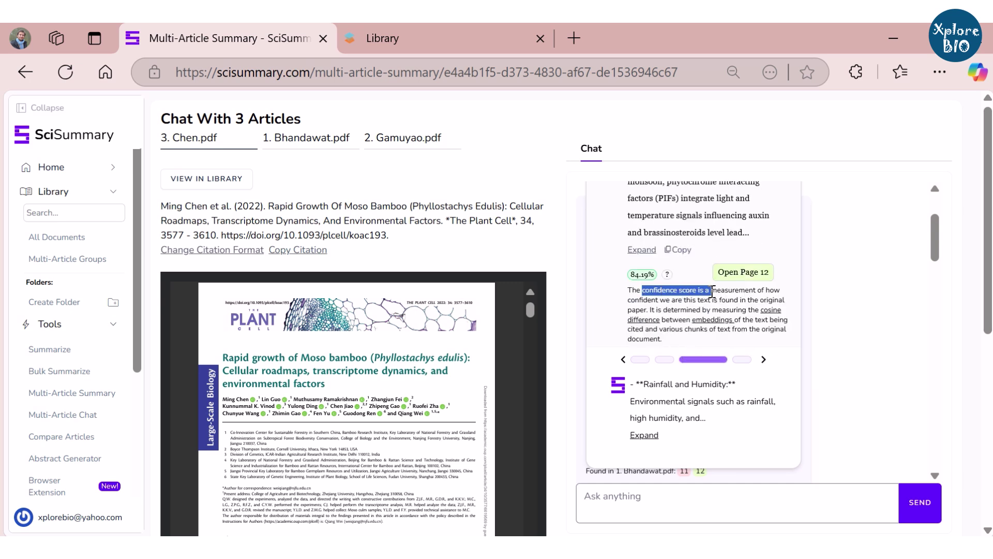
scroll(816, 348, "down", 3)
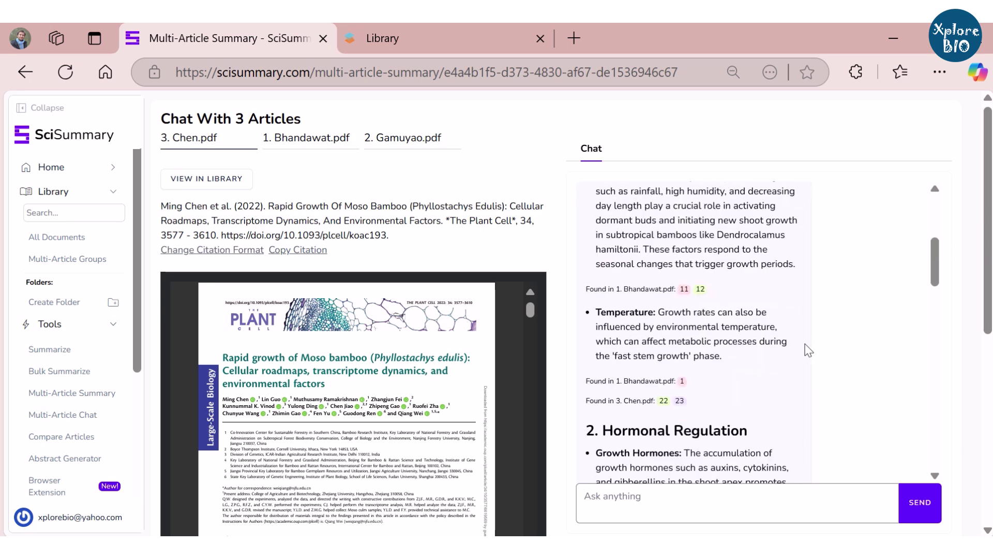
mouse_move(617, 401)
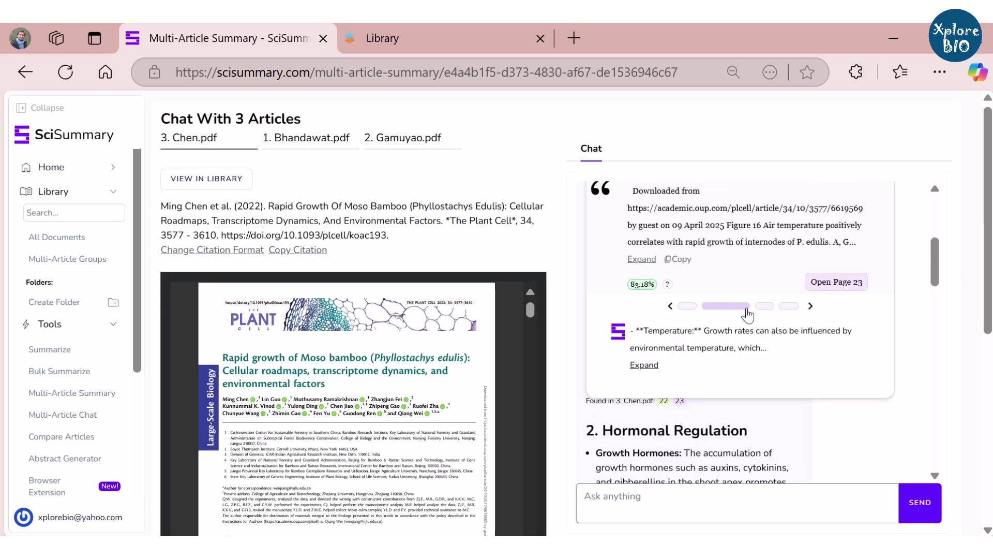
Start and cancel a new notebook in SciSpace, then return to the SciSummary dashboard.
key("alt+Tab")
left_click(855, 216)
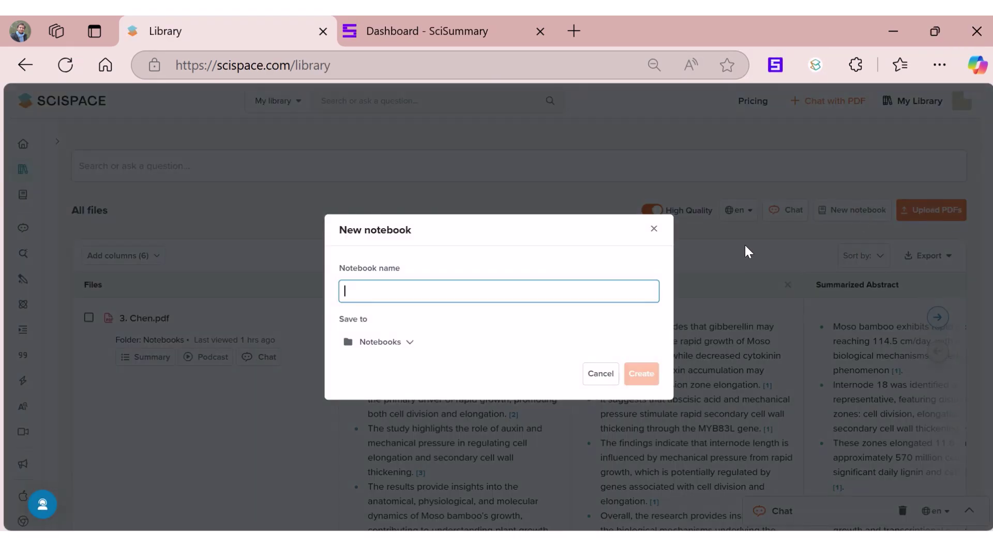
left_click(588, 380)
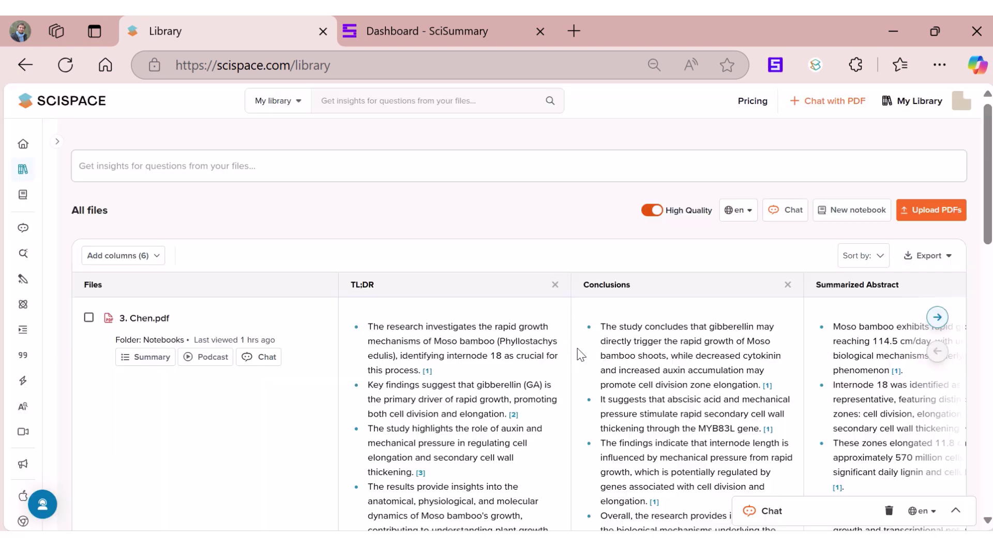
left_click(381, 39)
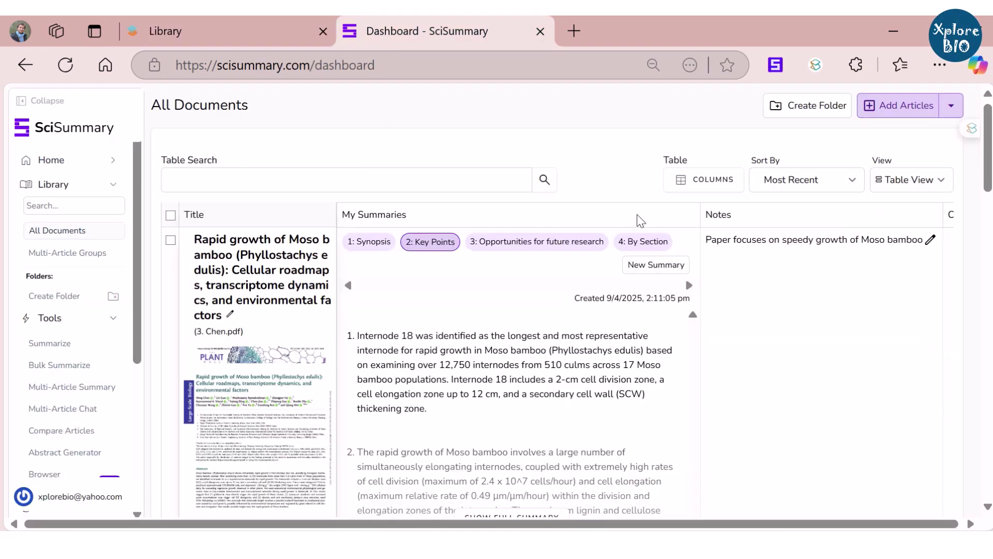
Check which table columns are shown, then open and read the note on the Moso bamboo paper.
left_click(693, 179)
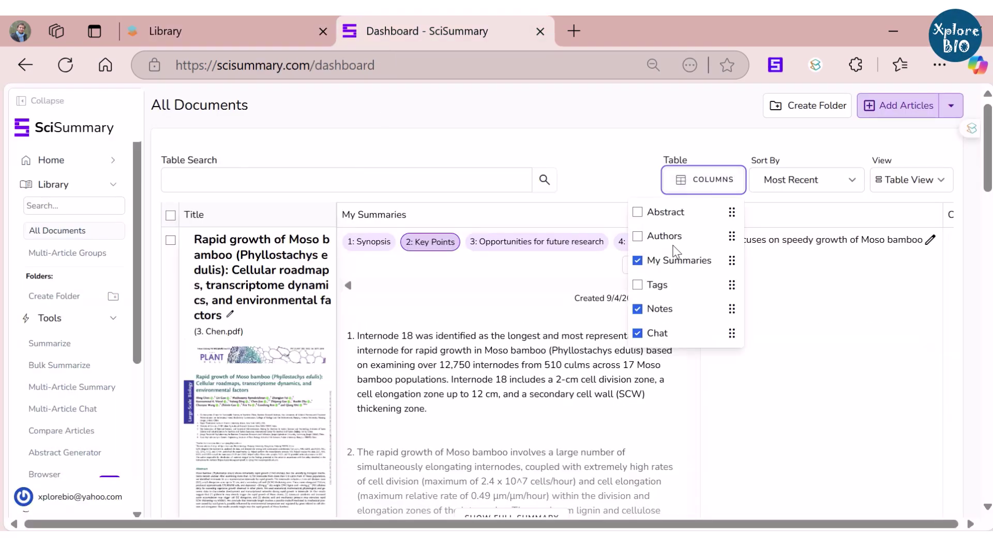
left_click(802, 210)
left_click(931, 242)
scroll(880, 287, "down", 2)
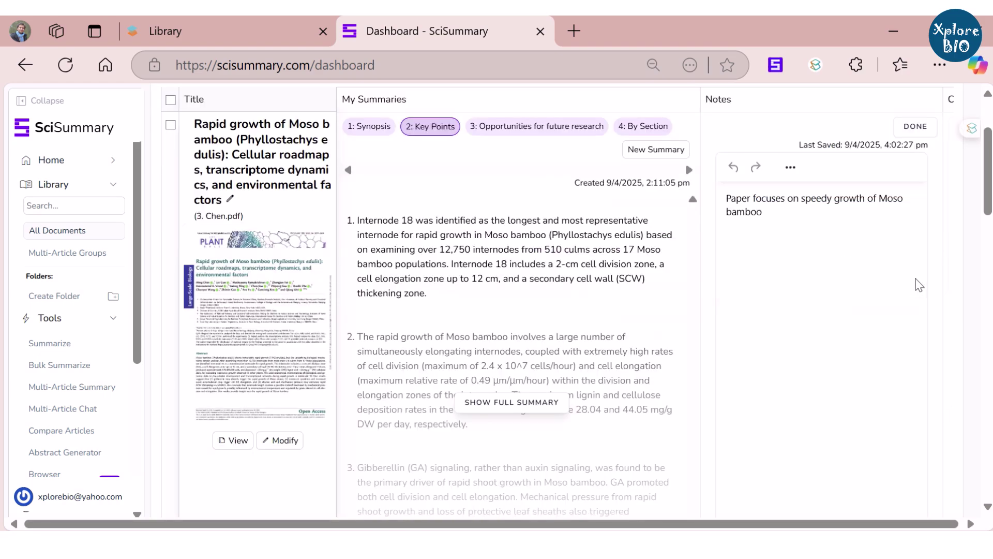
scroll(918, 284, "down", 10)
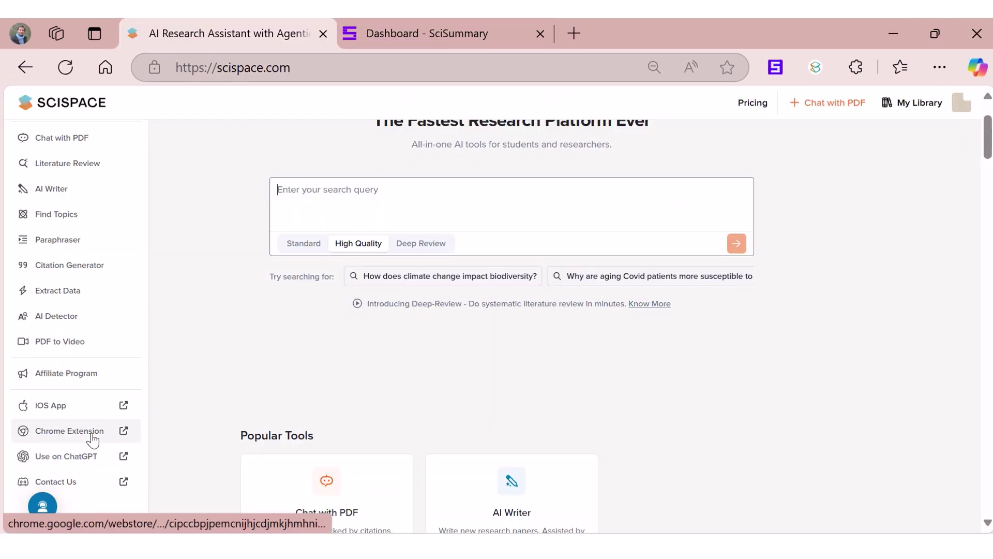
Go to the SciSummary dashboard and dismiss the page options list.
left_click(393, 33)
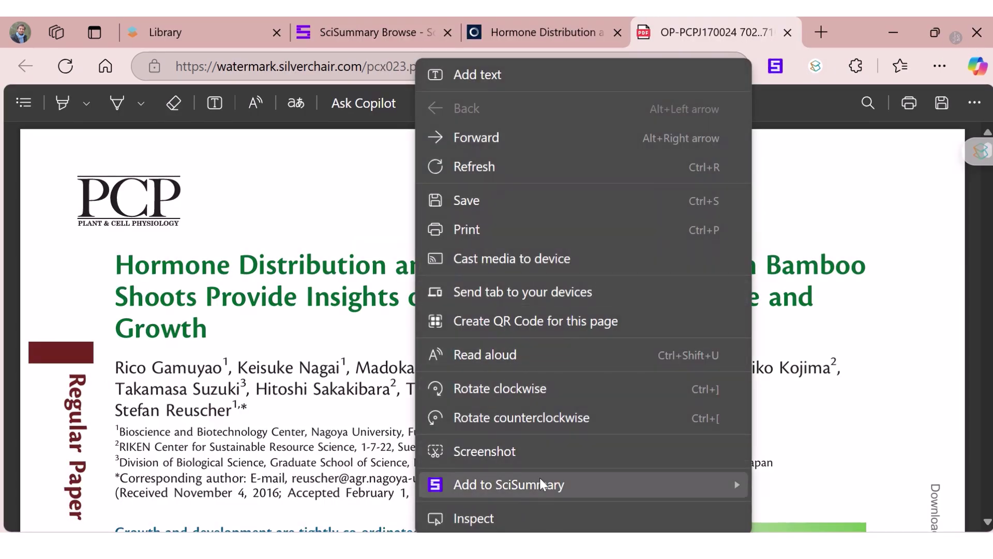
mouse_move(539, 477)
left_click(845, 180)
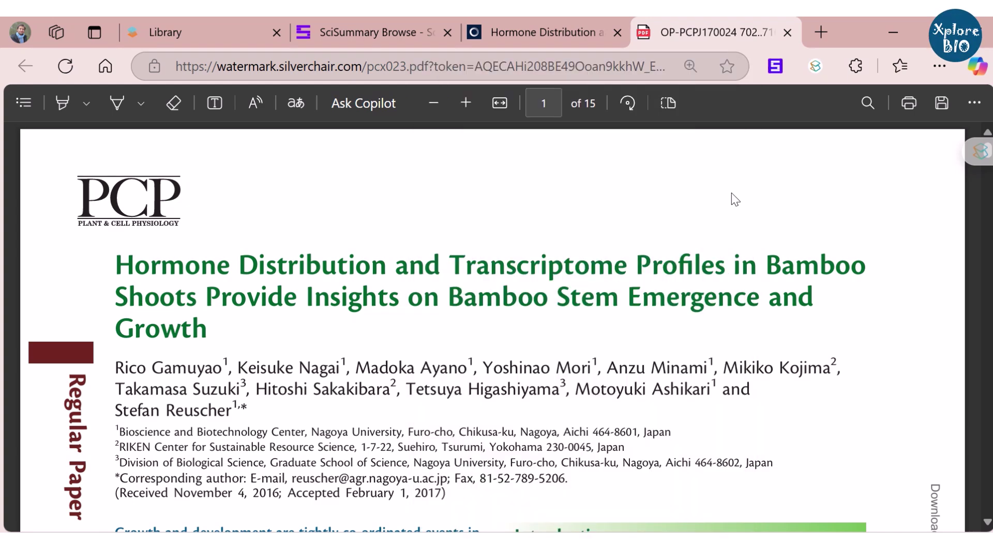
Open SciSpace chat on the Hormone Distribution article and select the Chen paper's whole abstract.
left_click(498, 33)
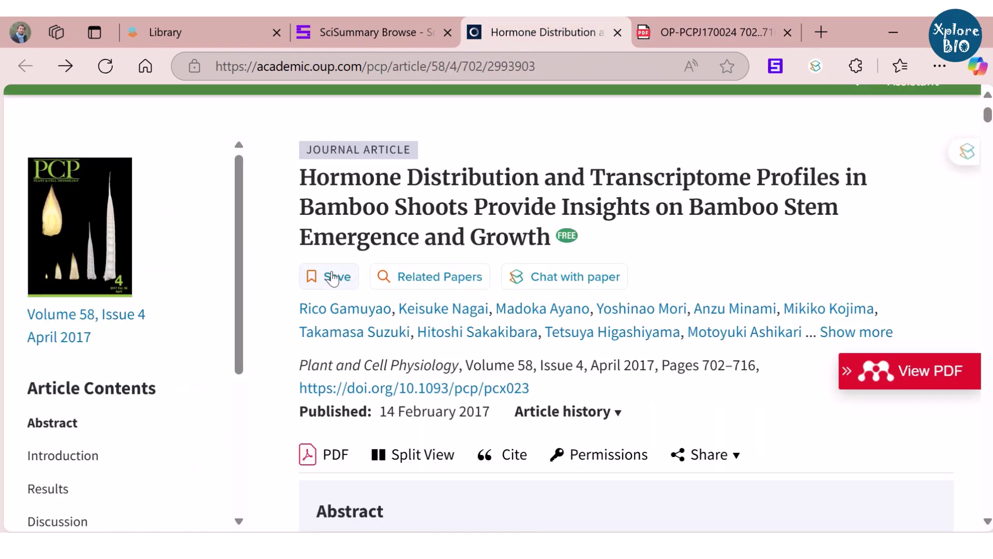
left_click(548, 284)
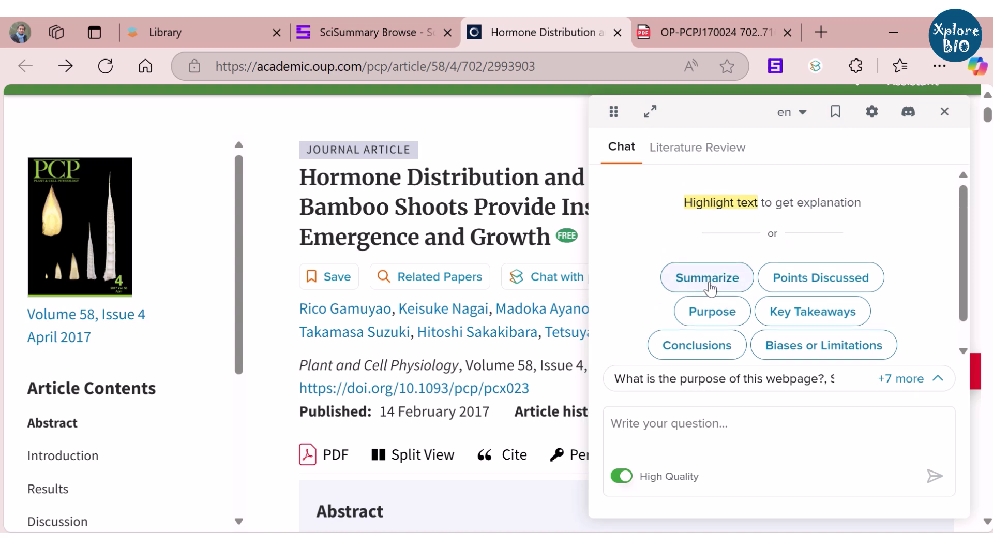
scroll(724, 315, "down", 1)
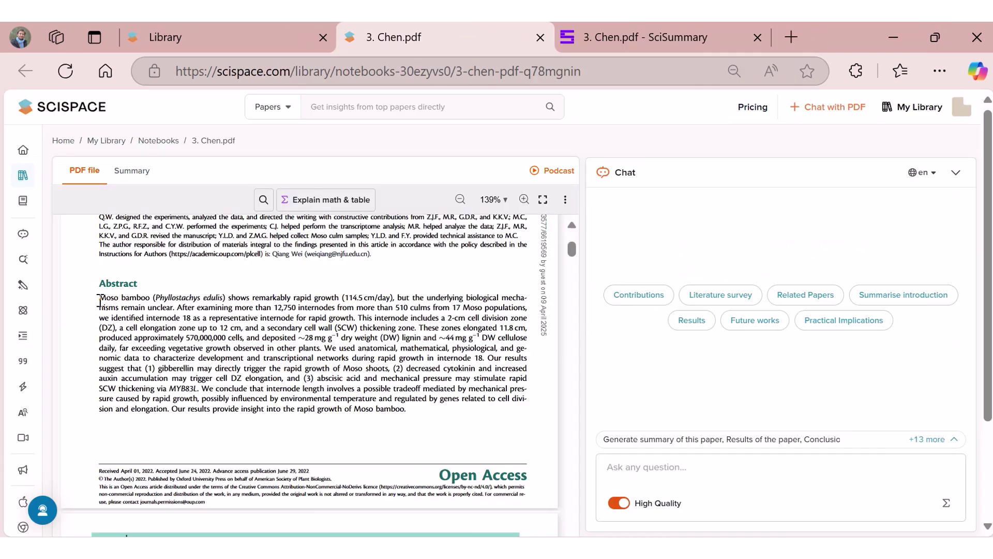
left_click_drag(98, 297, 320, 345)
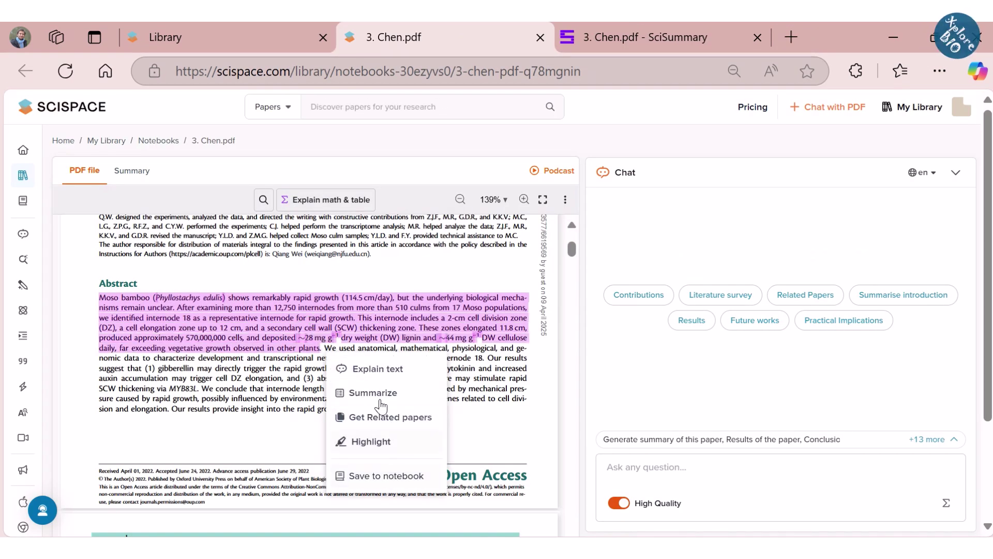
Get a chat explanation of the selected abstract and read through the answer.
left_click(416, 373)
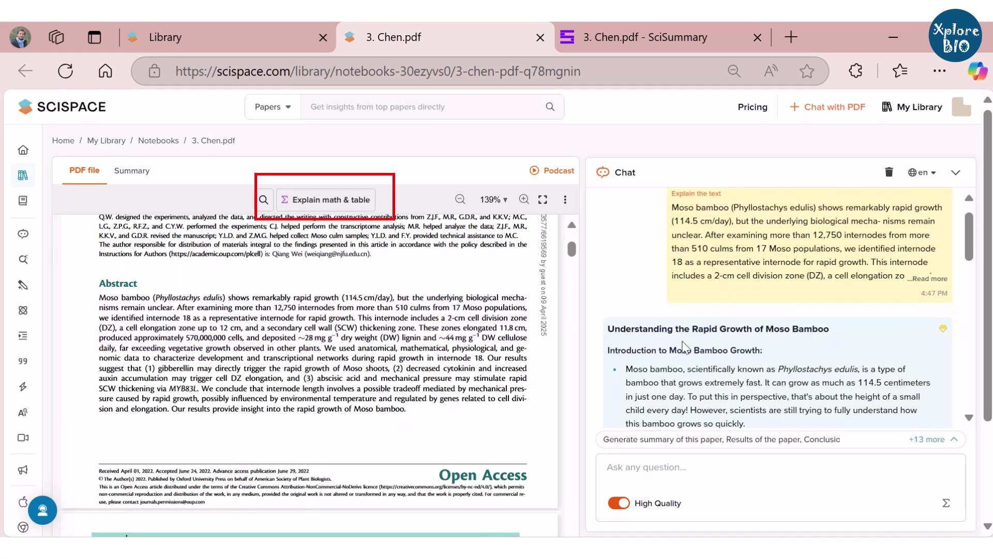
scroll(684, 347, "down", 2)
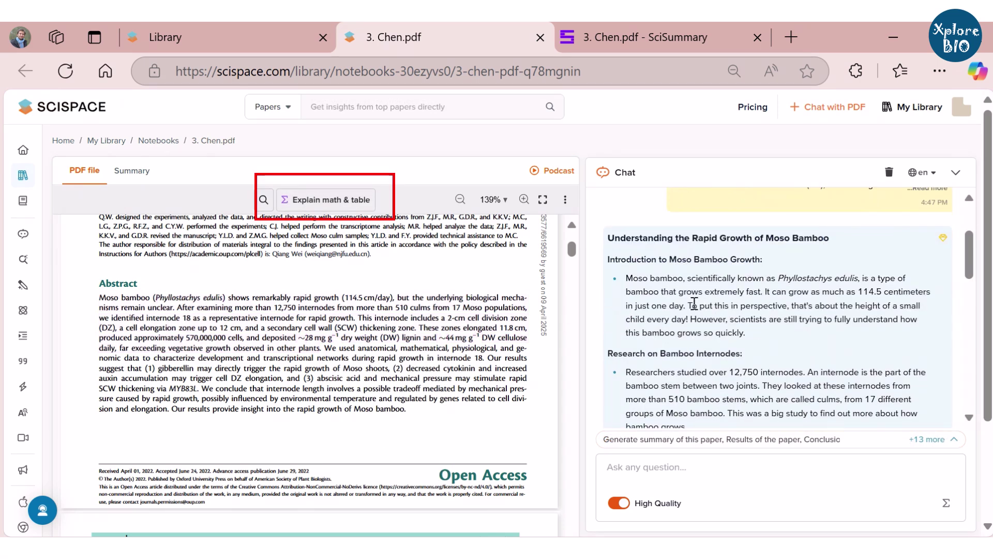
left_click_drag(694, 303, 750, 319)
left_click(806, 335)
scroll(801, 335, "down", 2)
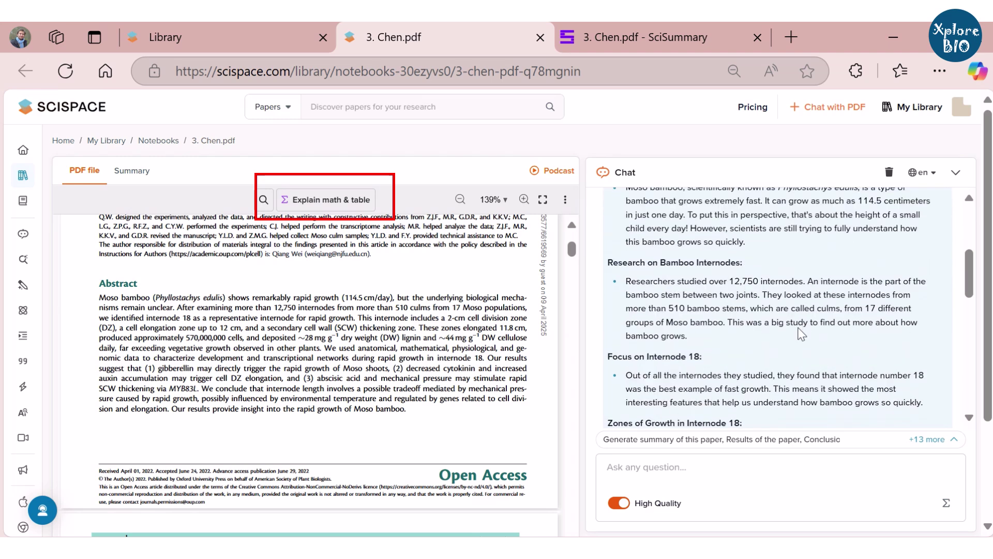
left_click_drag(758, 326, 766, 337)
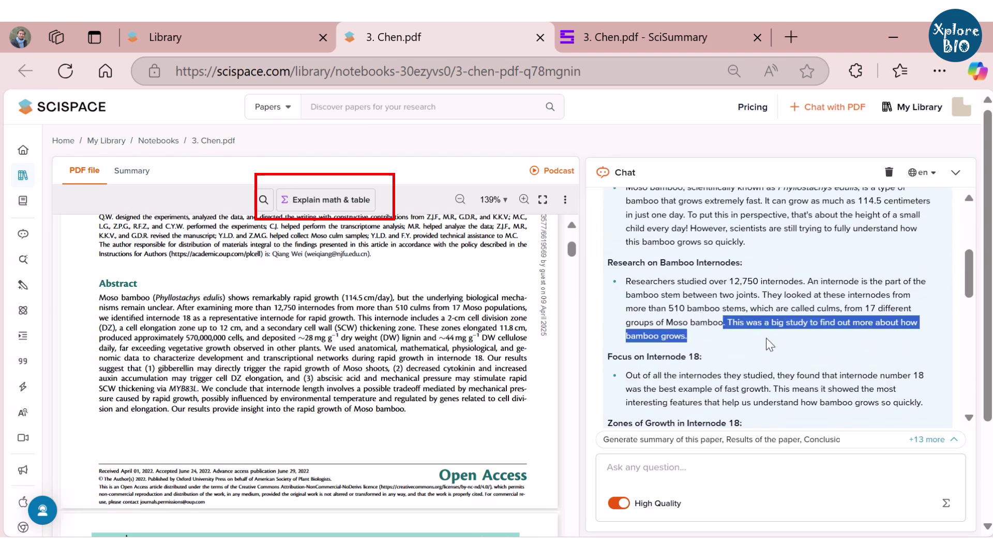
scroll(756, 350, "down", 2)
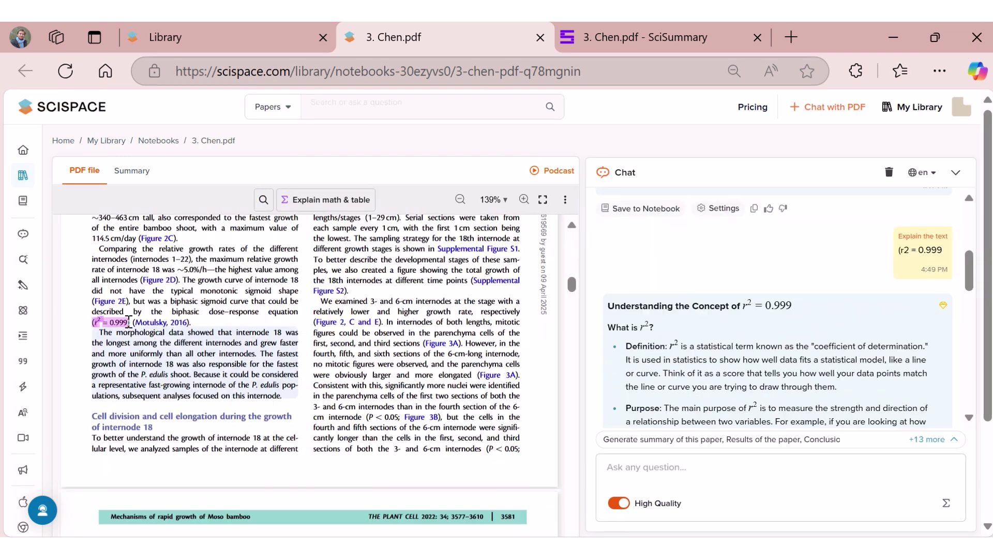
Explain the r² = 0.999 value, then pick 'Gibberellin' in SciSummary's copy of the paper.
left_click_drag(129, 321, 130, 322)
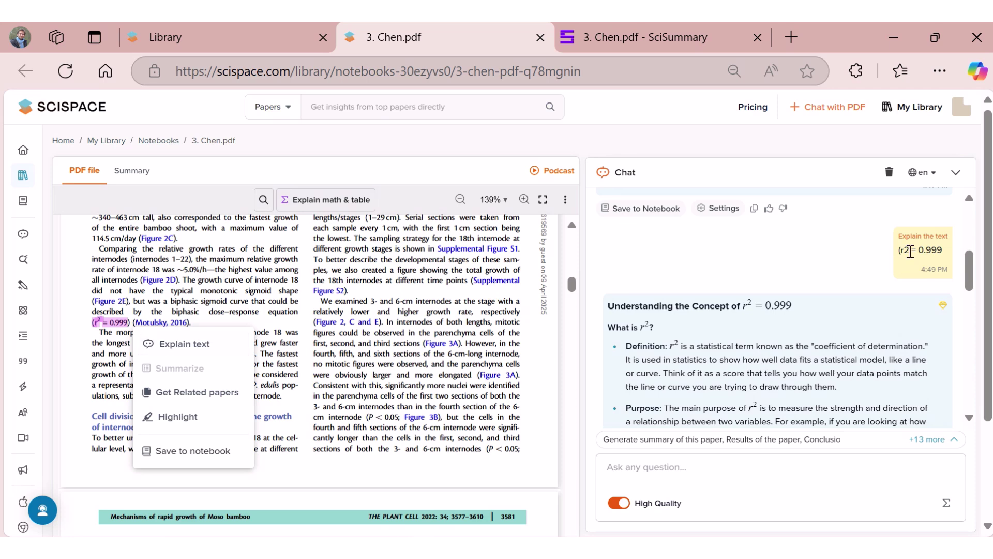
scroll(807, 249, "down", 2)
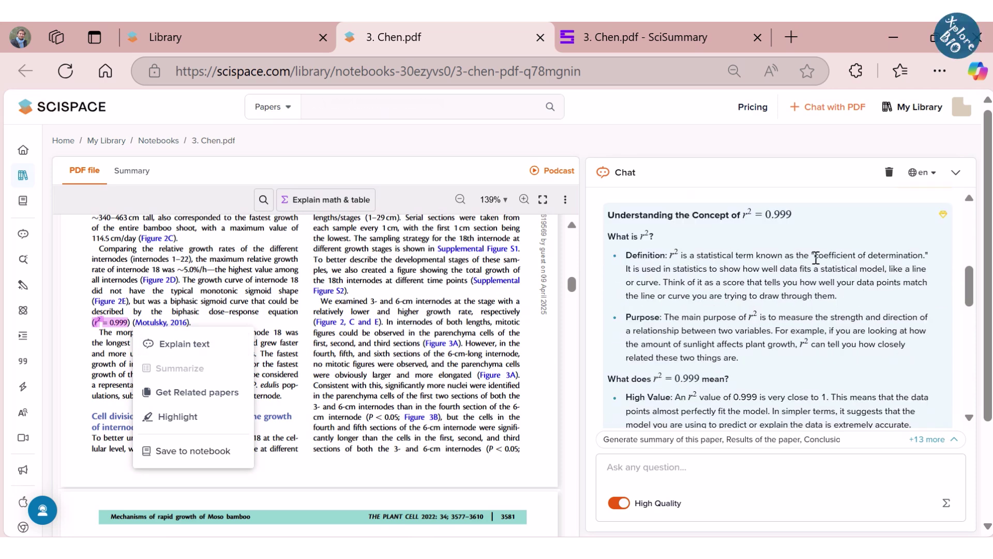
scroll(792, 267, "down", 1)
scroll(792, 267, "down", 5)
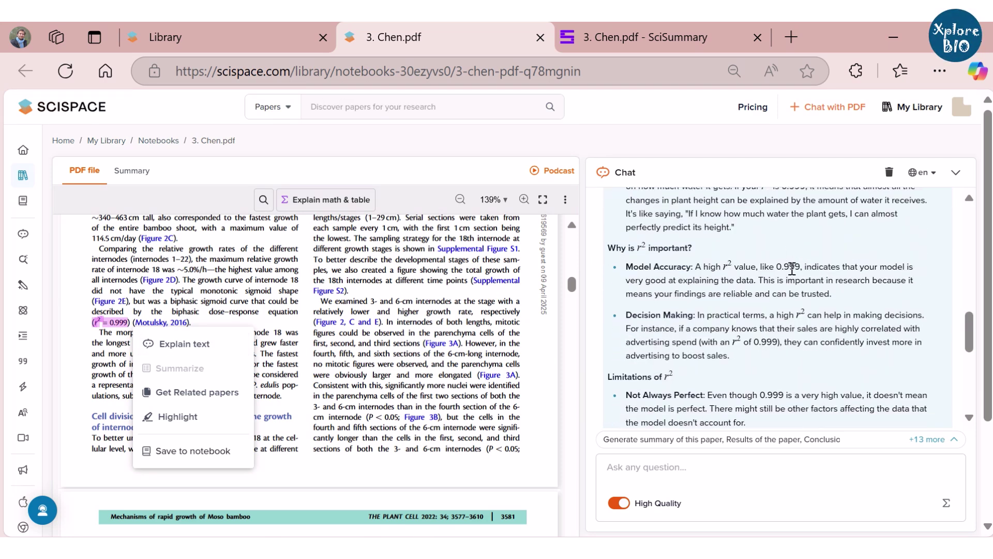
scroll(792, 269, "down", 6)
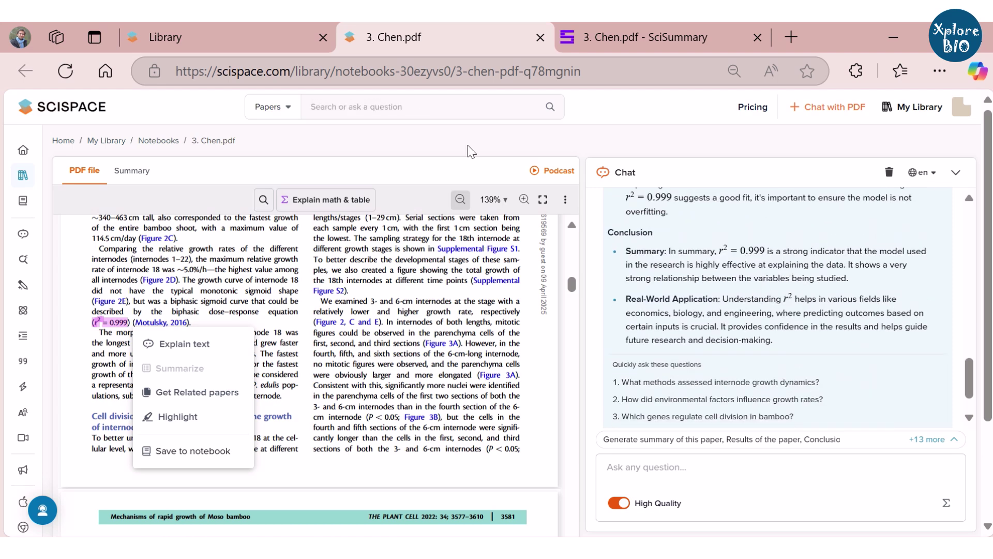
key("ctrl+Tab")
double_click(606, 461)
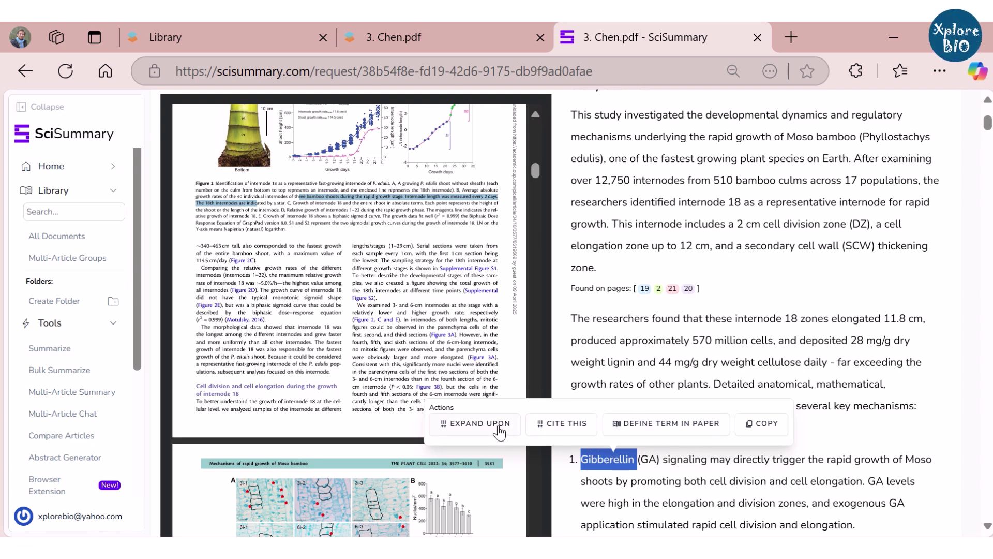
Dismiss the Gibberellin popup and scroll the Figures tab's panel-by-panel explanations through Figure 4.
left_click(733, 362)
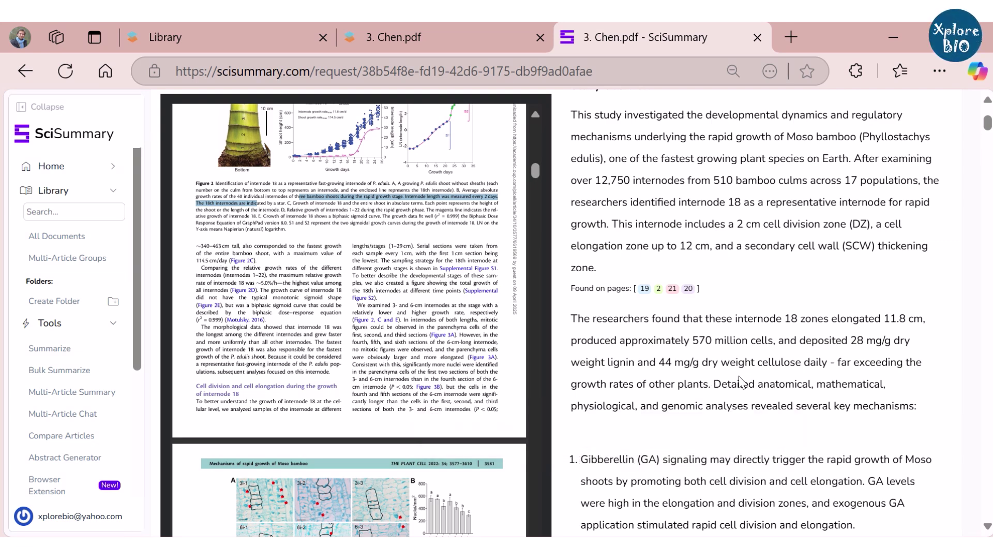
scroll(688, 398, "up", 5)
left_click_drag(370, 417, 432, 417)
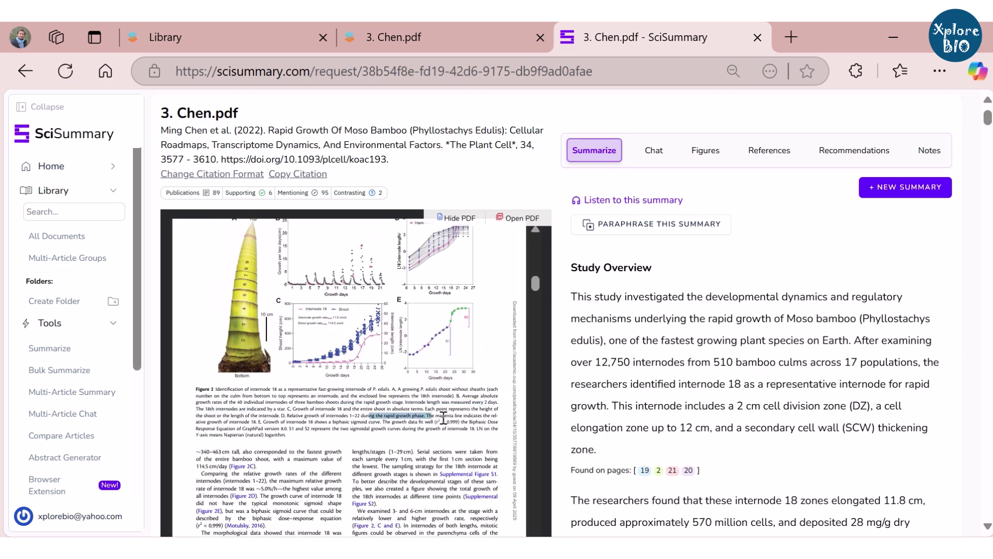
left_click(706, 150)
scroll(727, 281, "down", 2)
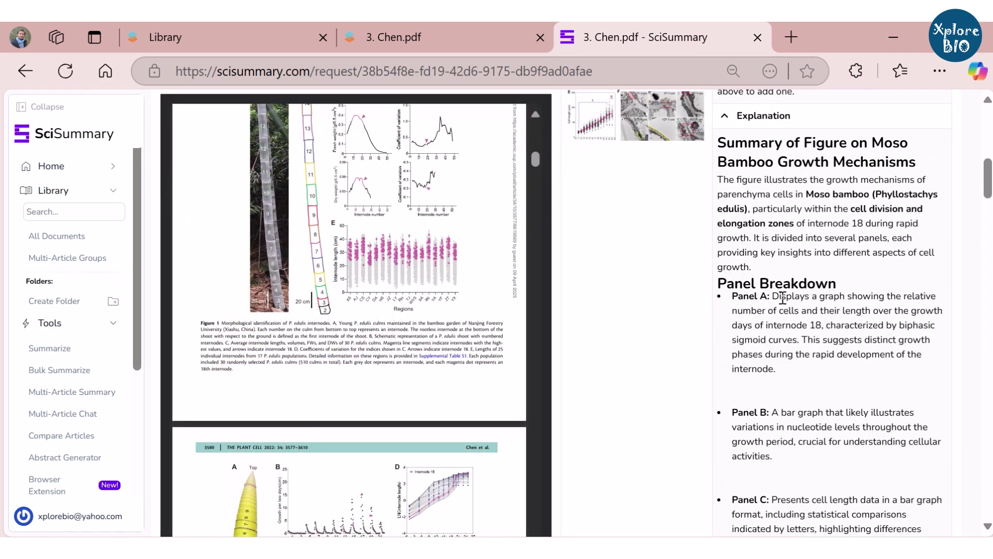
scroll(852, 303, "down", 5)
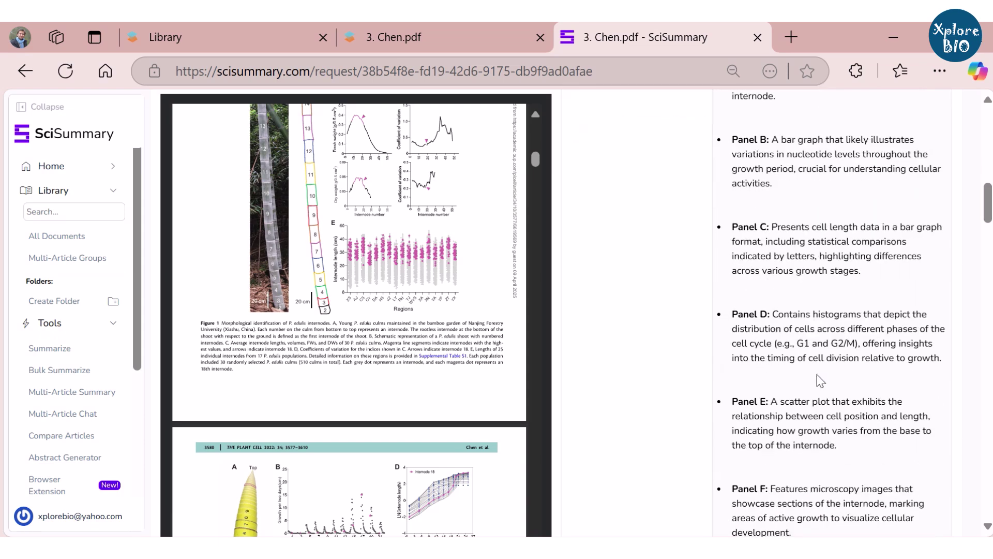
scroll(821, 381, "down", 2)
scroll(820, 377, "up", 12)
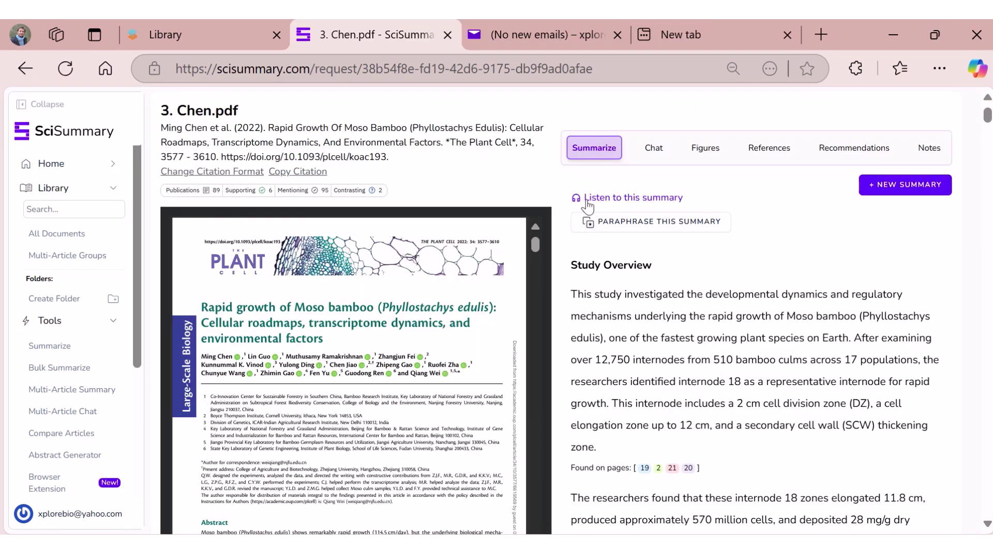
Generate an audio reading of the Chen paper's summary using the Alloy voice.
left_click(587, 200)
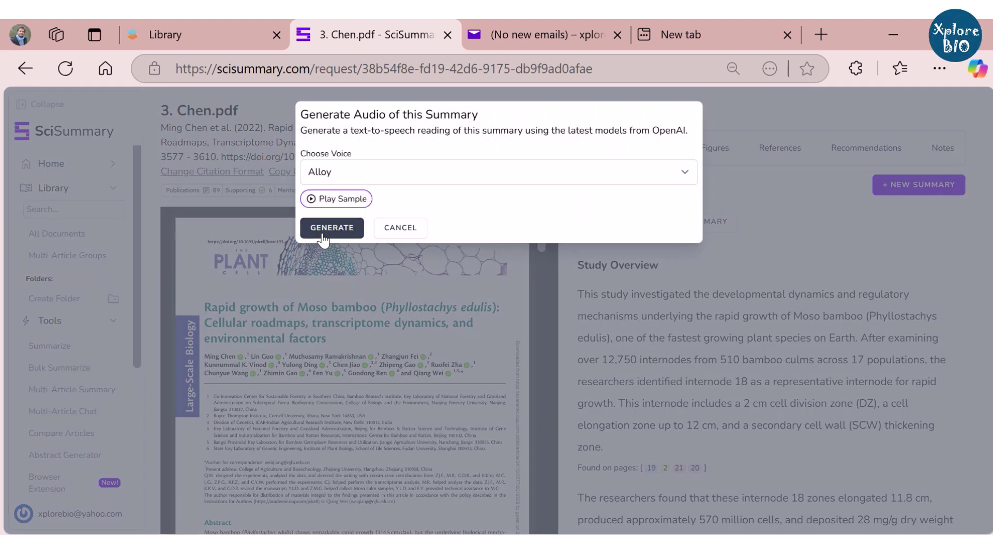
left_click(322, 236)
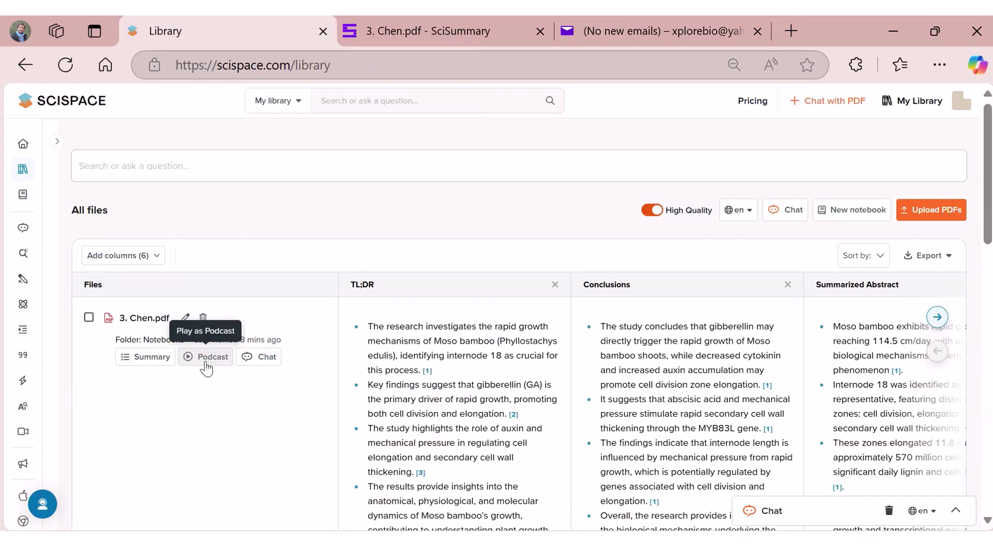
Play 3. Chen.pdf as a podcast from the SciSpace Library.
left_click(205, 357)
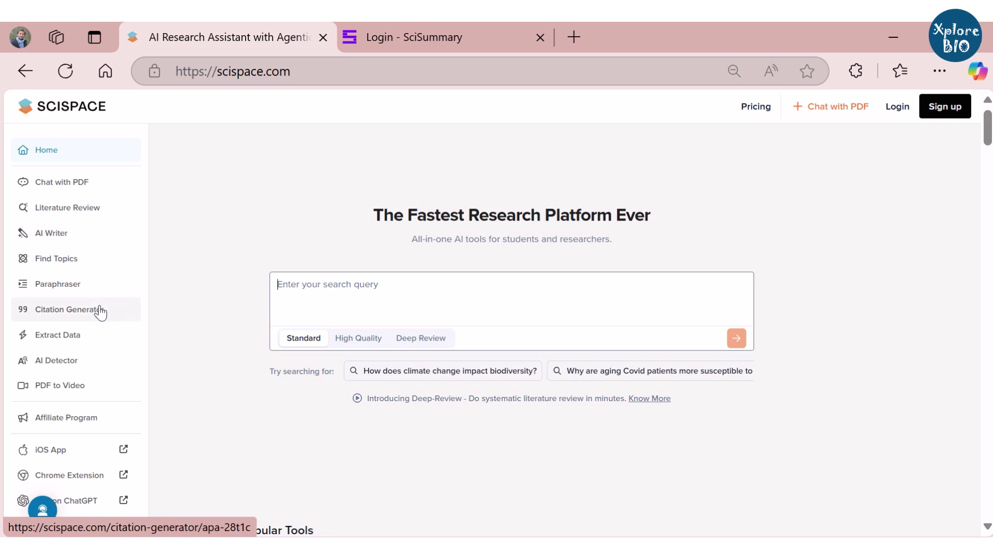
Scroll the SciSpace home page's sidebar of AI tools.
scroll(95, 377, "down", 1)
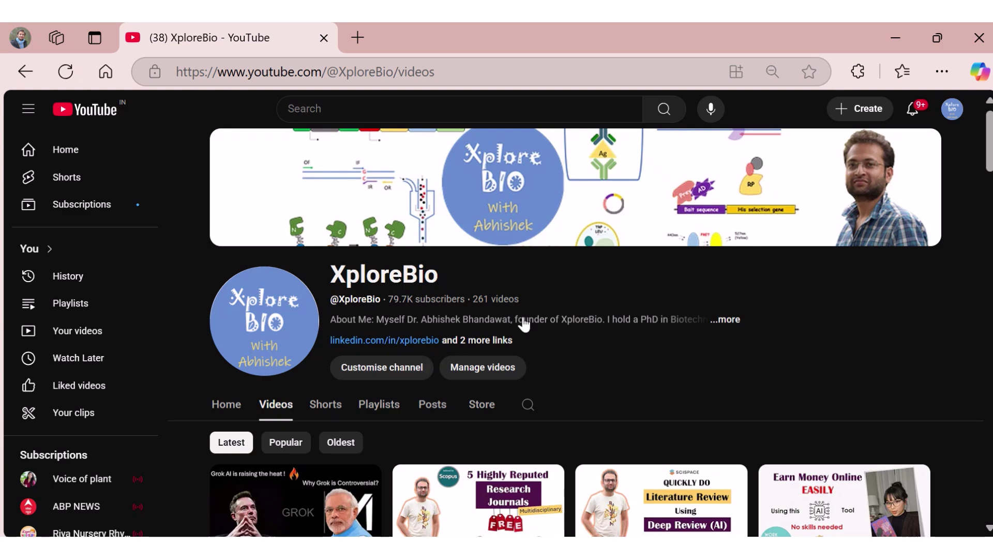
Scroll the XploreBio Videos grid down to year-old AI paraphrasing and grammar-checking tutorials.
scroll(548, 310, "down", 10)
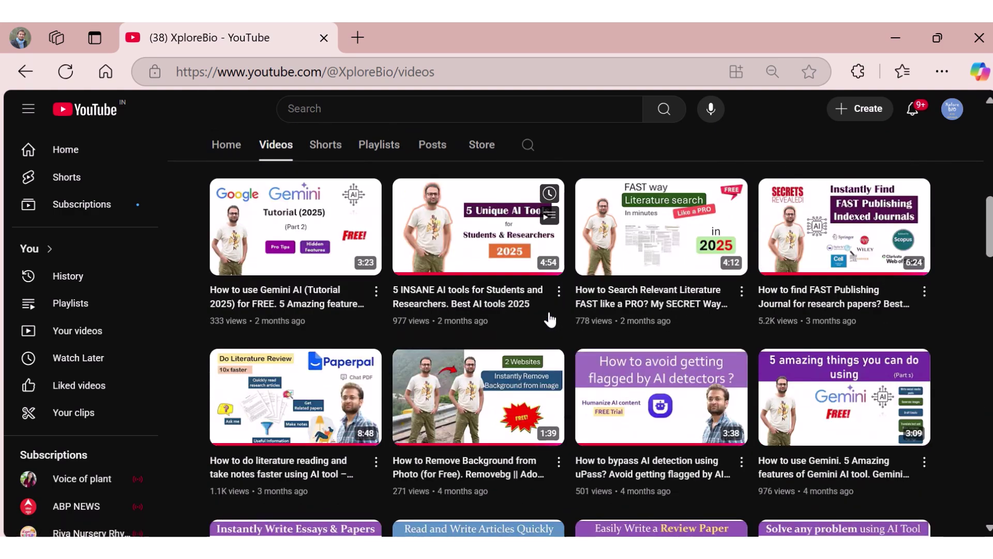
scroll(549, 319, "down", 2)
scroll(550, 320, "down", 3)
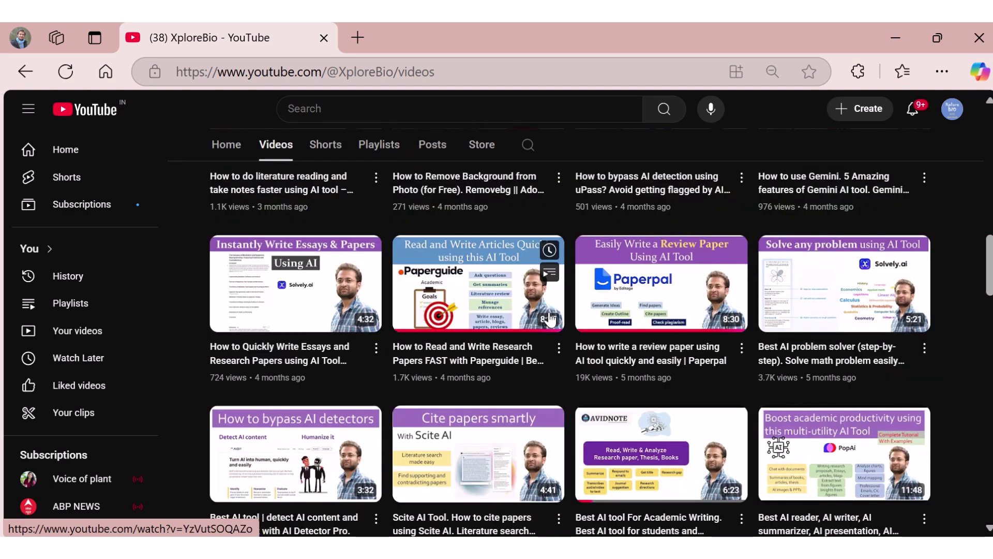
scroll(550, 319, "down", 10)
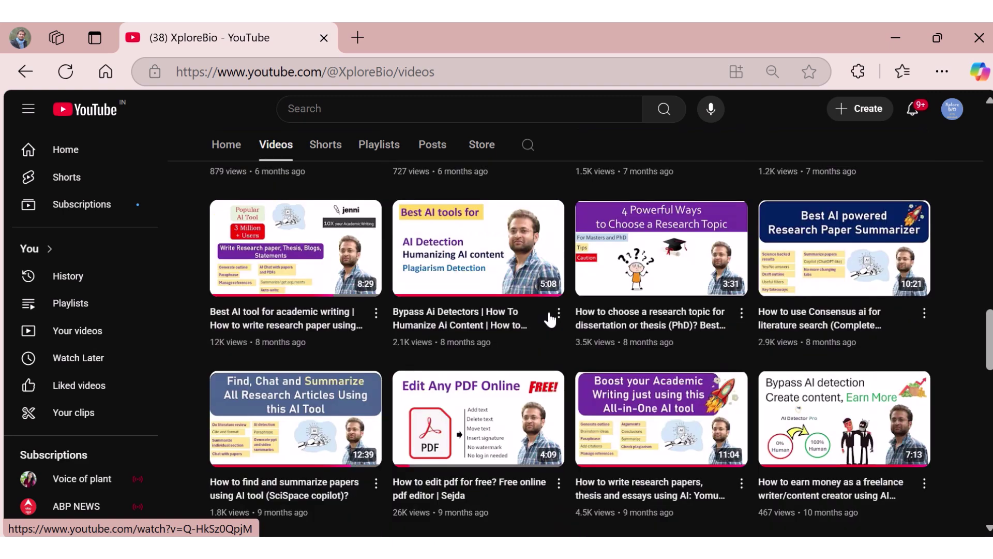
scroll(550, 320, "down", 10)
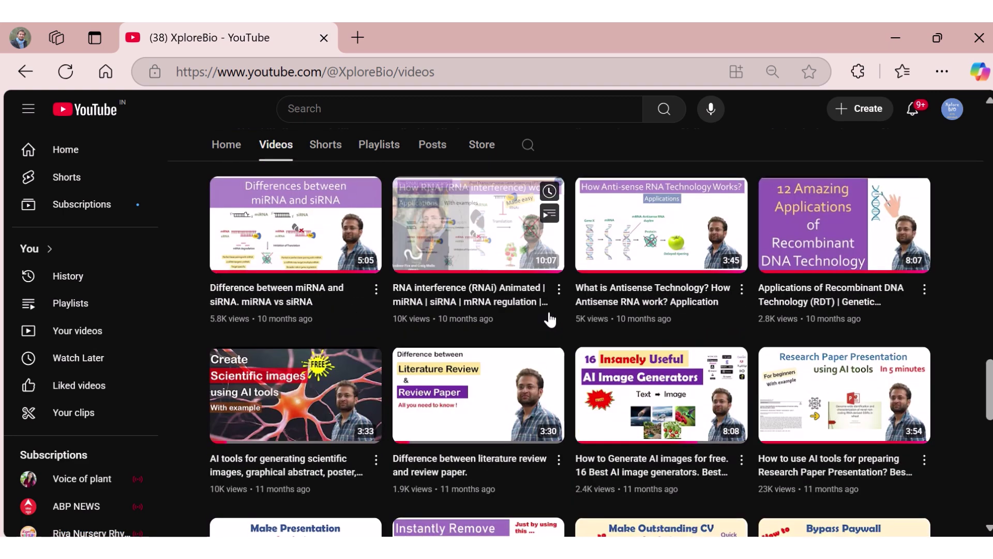
scroll(549, 320, "down", 3)
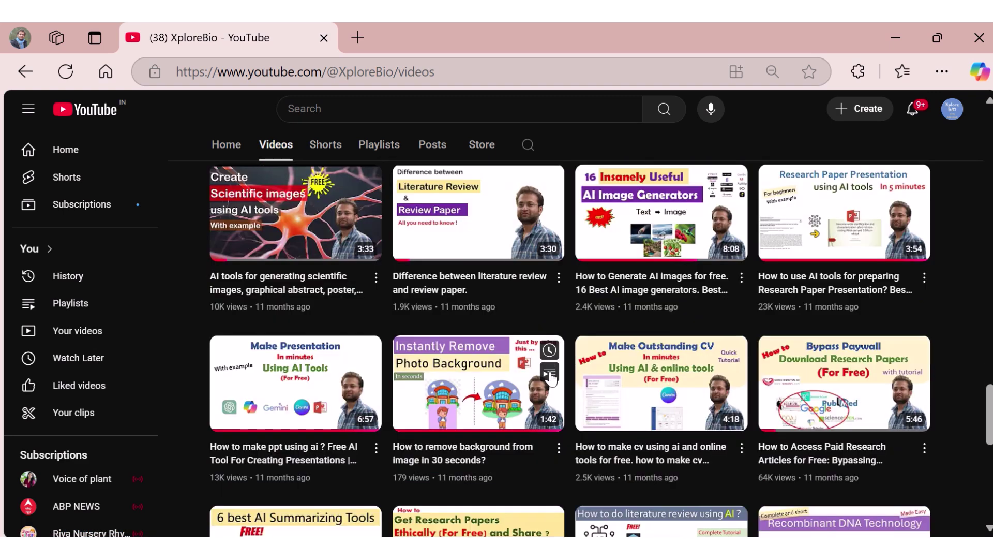
scroll(552, 379, "down", 10)
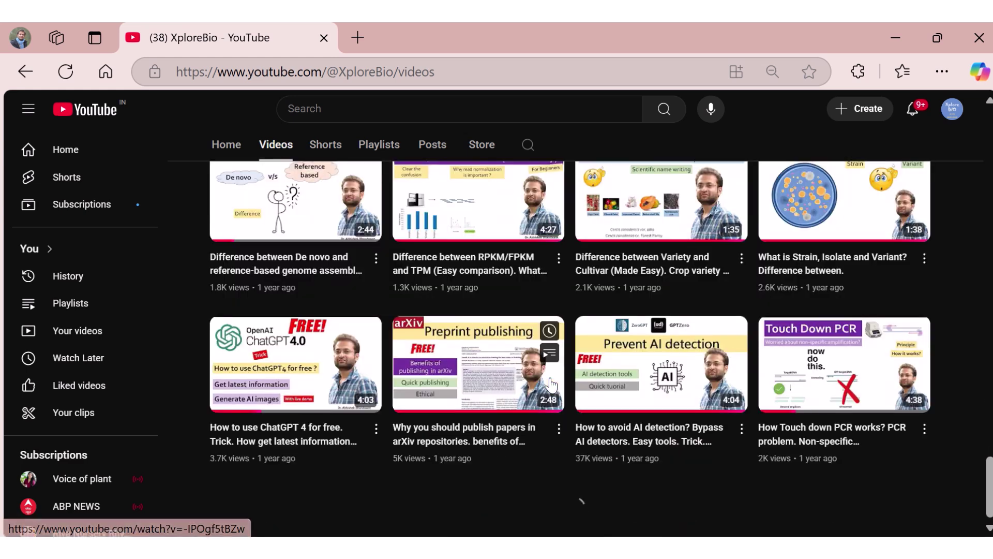
scroll(549, 370, "down", 3)
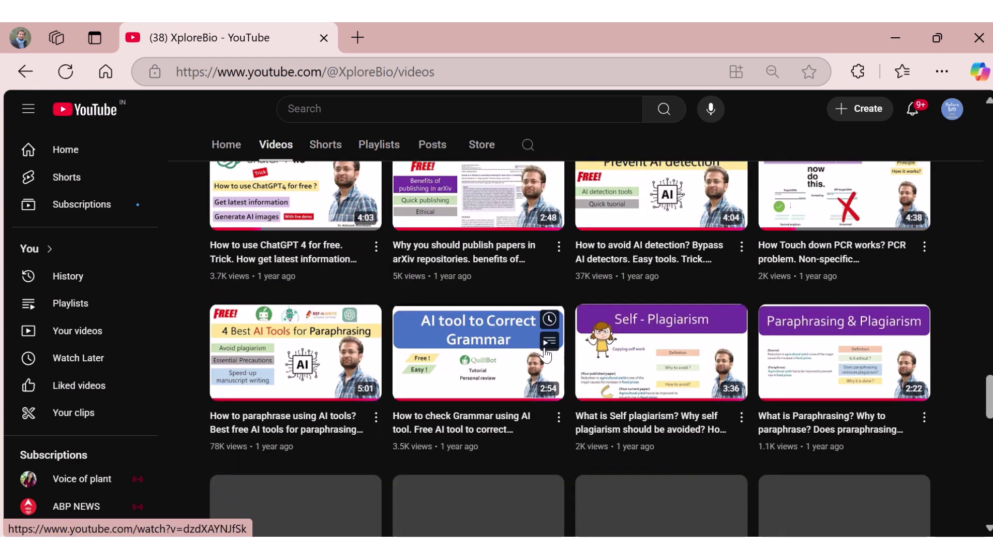